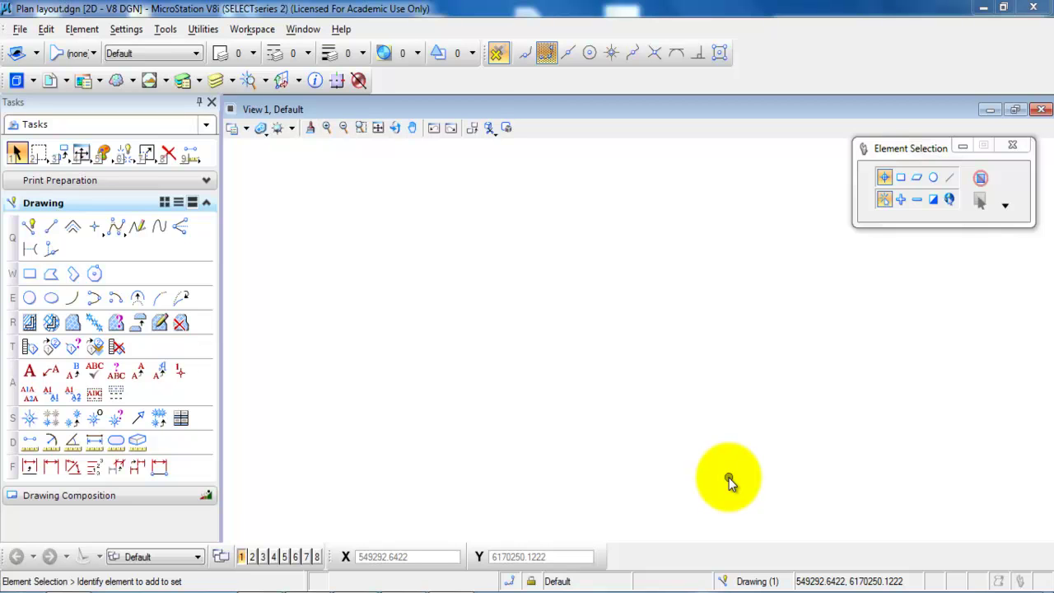
- Open the References list and start attaching a new reference file
left_click(523, 382)
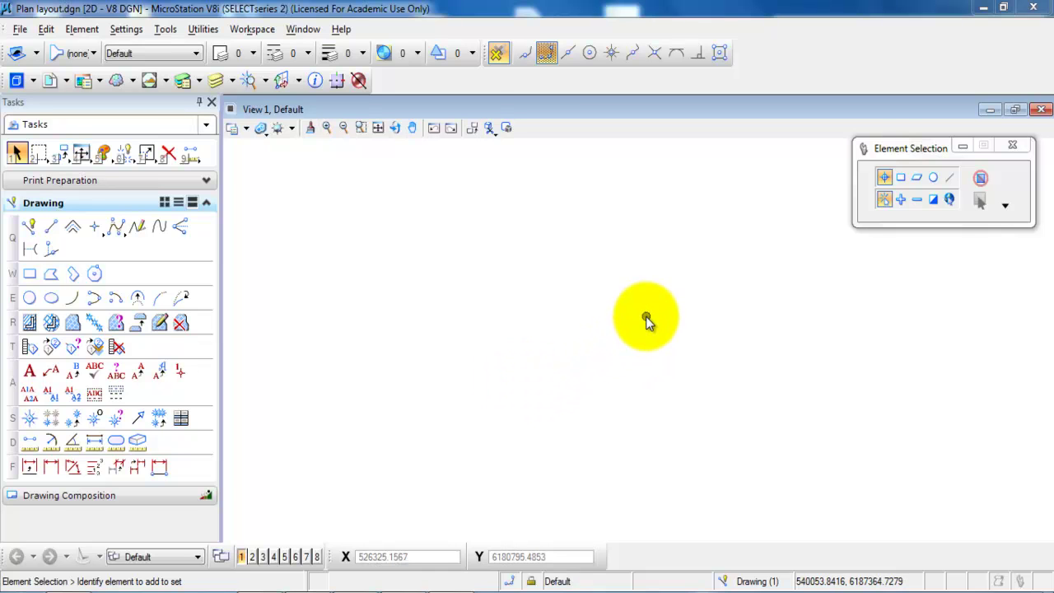
left_click(561, 252)
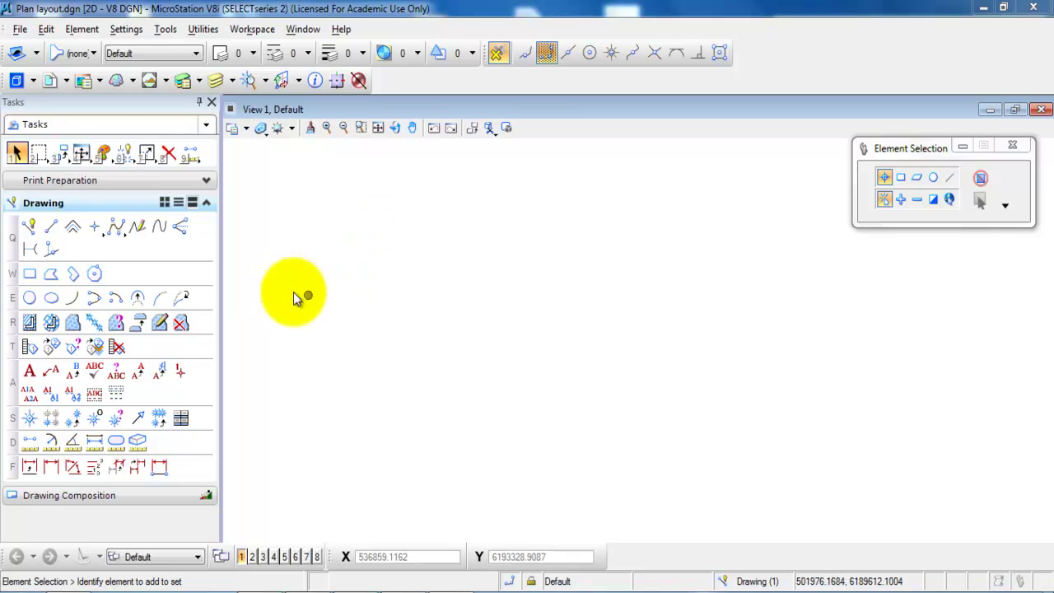
left_click(52, 81)
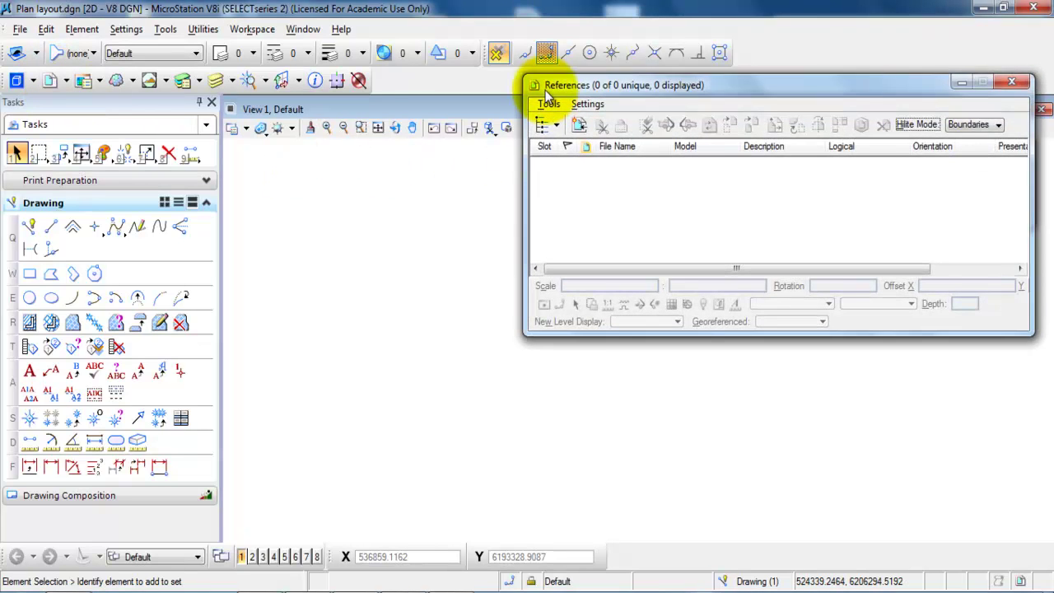
left_click_drag(547, 90, 461, 123)
right_click(496, 213)
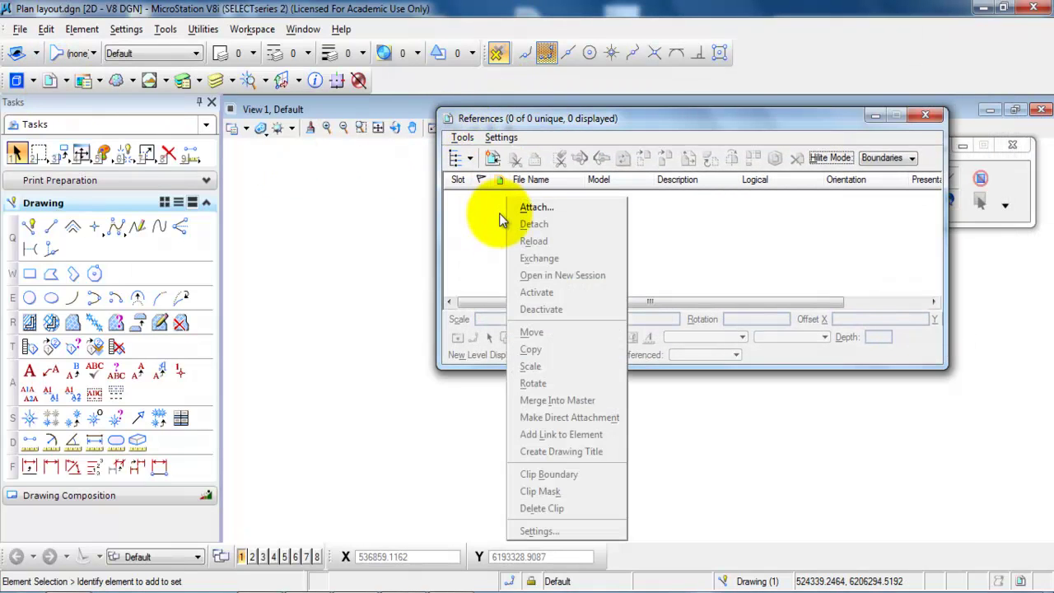
left_click(535, 208)
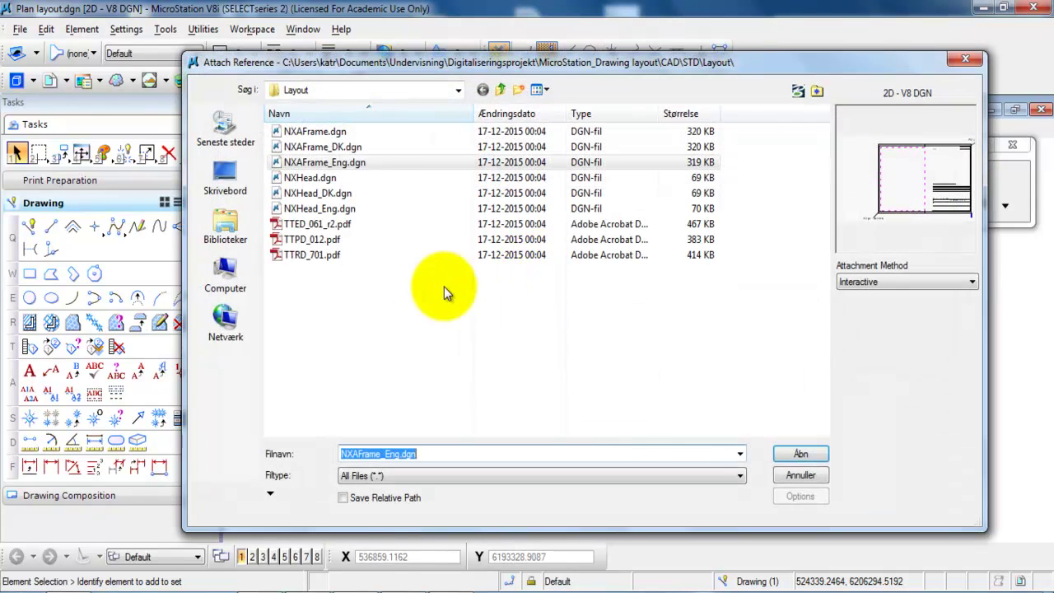
- Browse to CAD\GRK\GISDATA and choose BEBYGGELSE, BYGNING, JERNBANE and VEJKANT.dgn
left_click(500, 90)
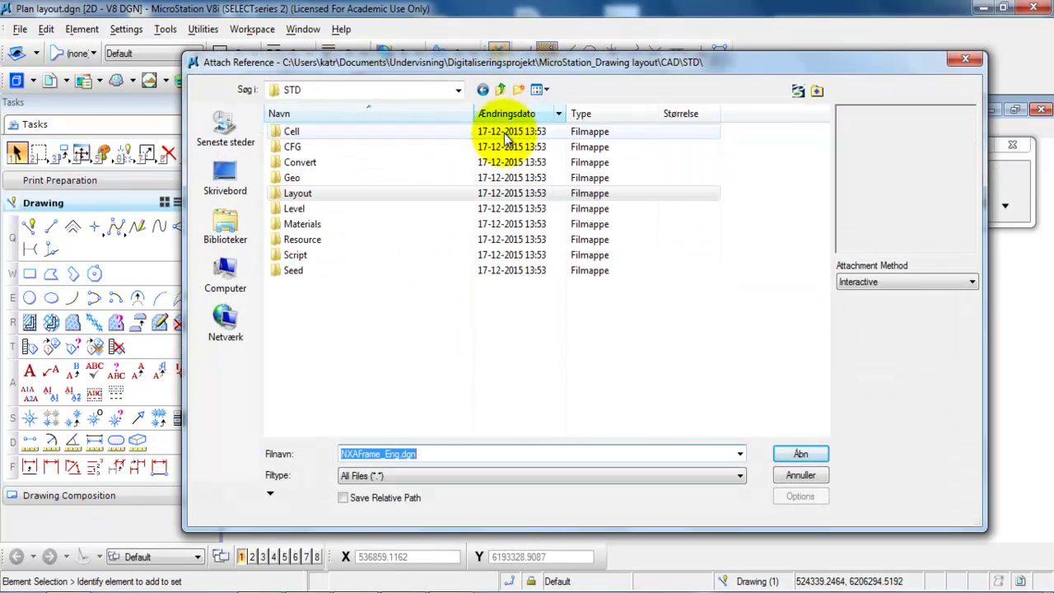
left_click(501, 90)
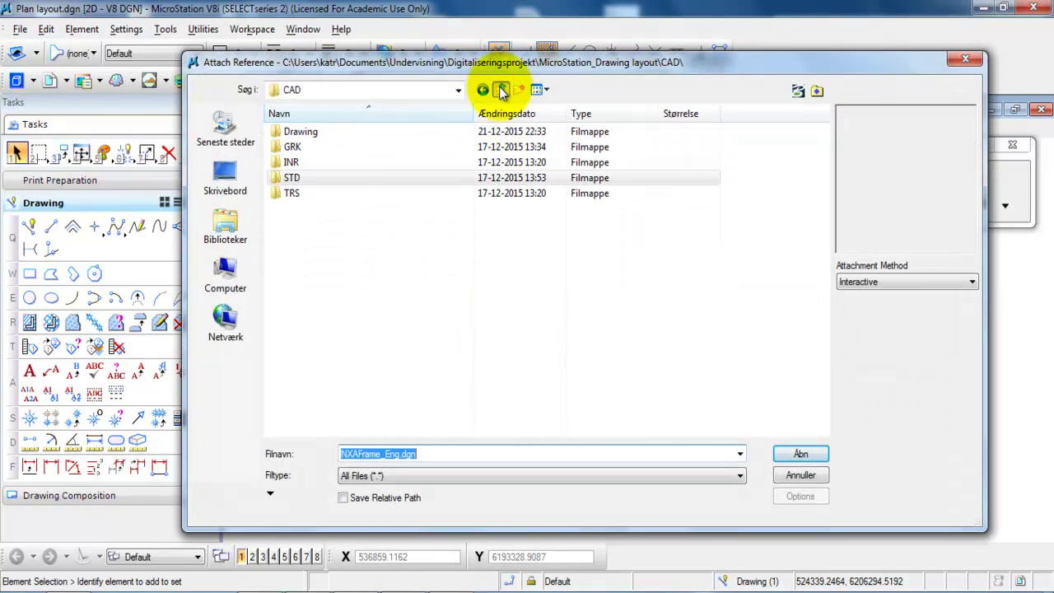
double_click(337, 149)
double_click(334, 132)
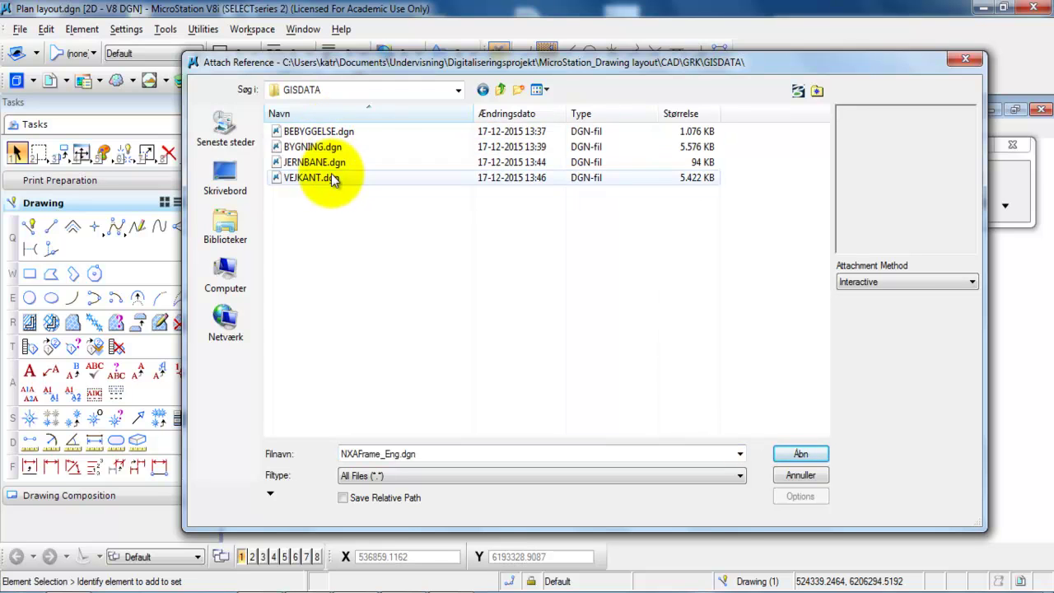
left_click_drag(331, 191, 319, 135)
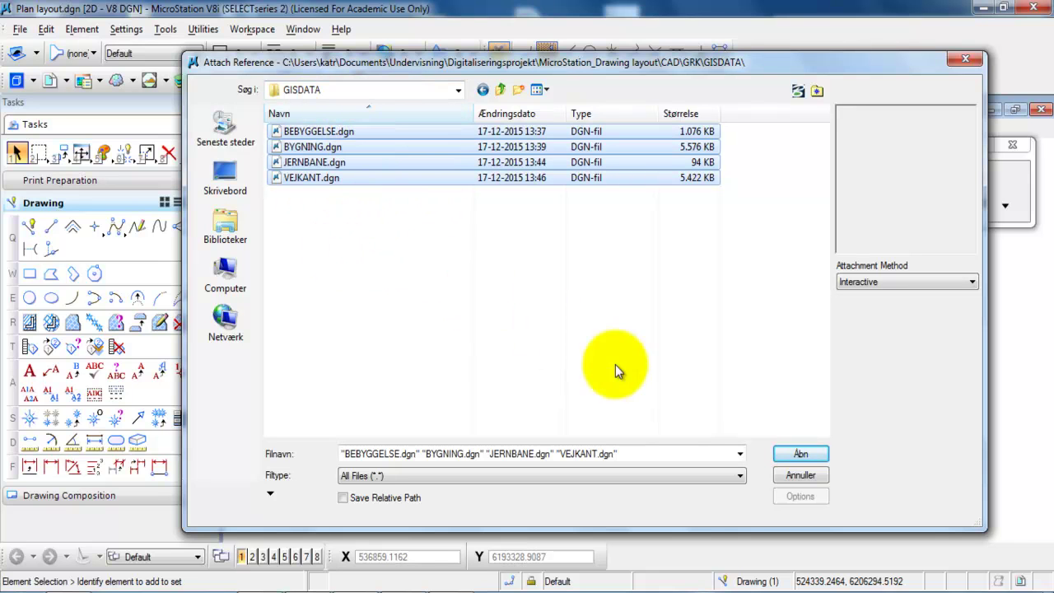
left_click(790, 455)
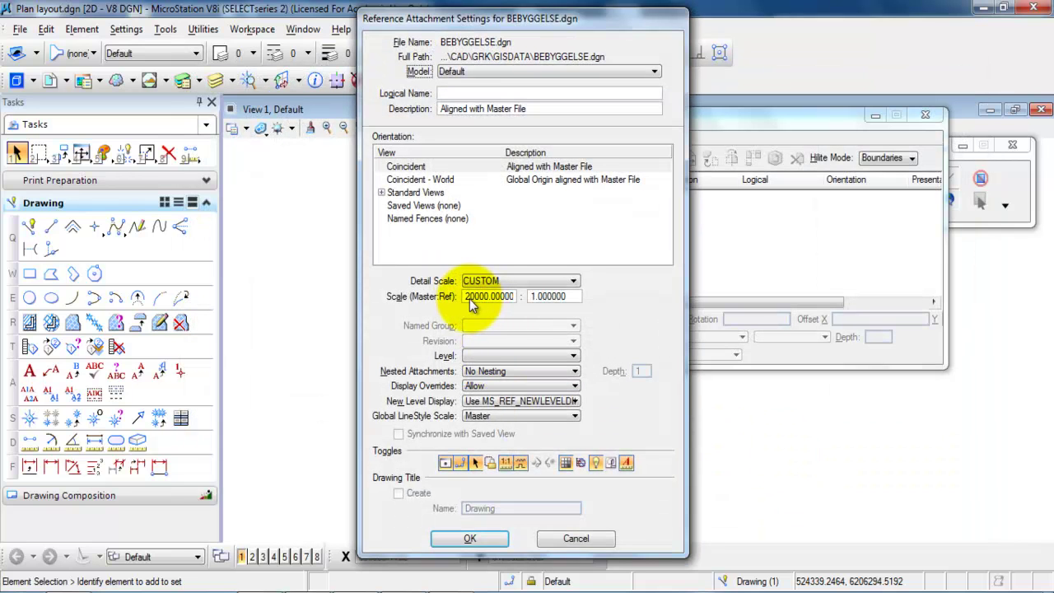
- Attach BEBYGGELSE, BYGNING, JERNBANE and VEJKANT at 1:1 master-to-reference scale instead of 20000
left_click_drag(467, 296, 517, 305)
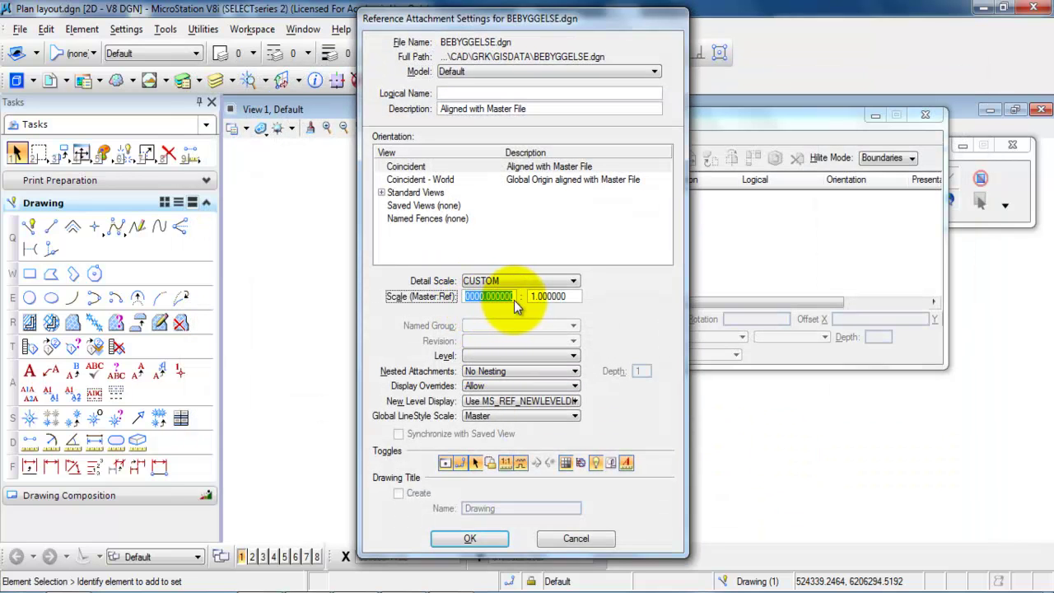
type("1")
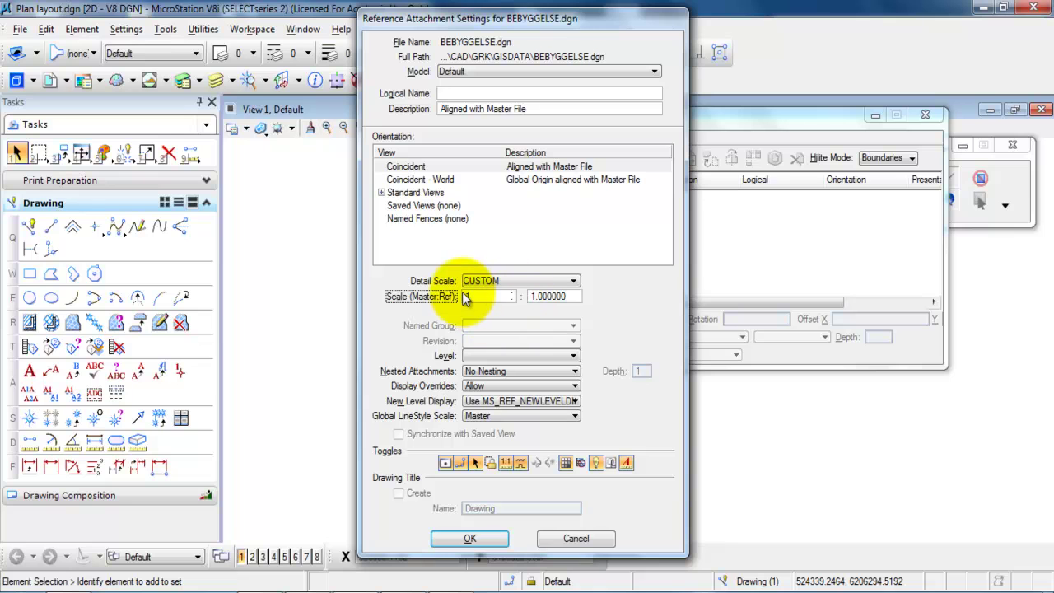
left_click(538, 295)
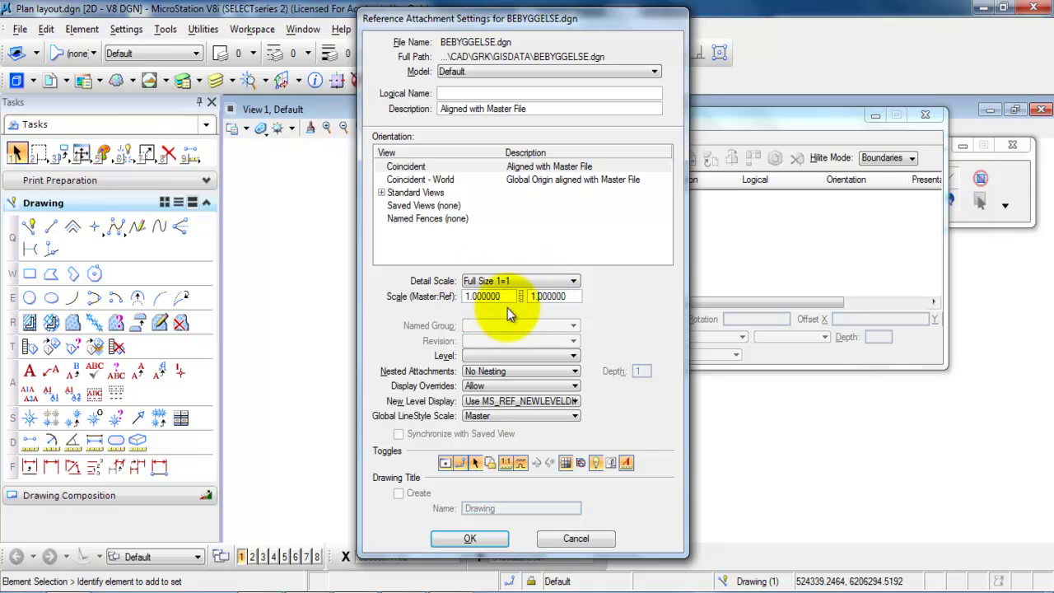
left_click(474, 538)
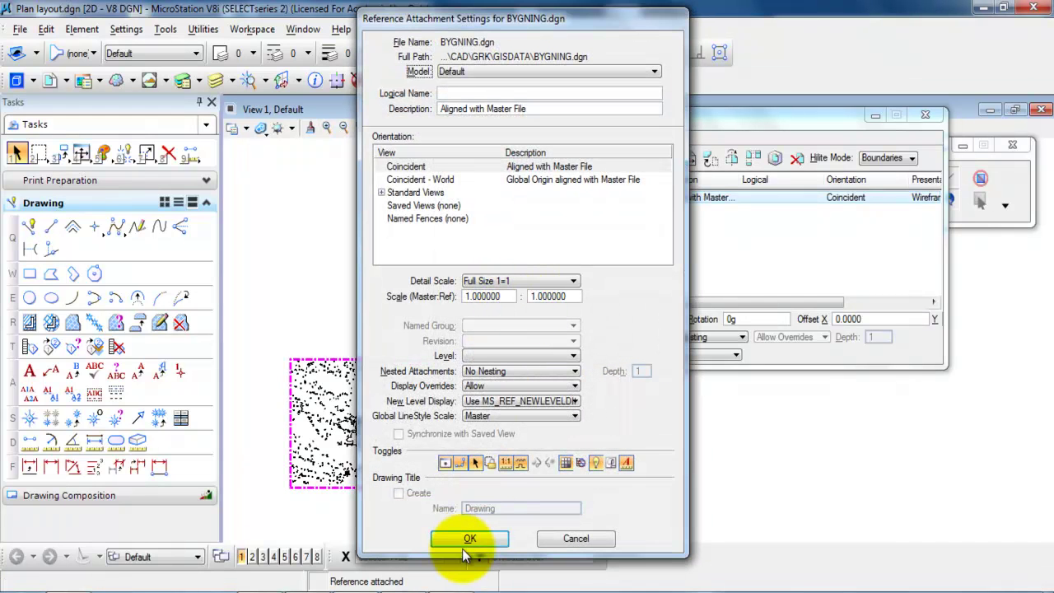
left_click(458, 539)
left_click(457, 539)
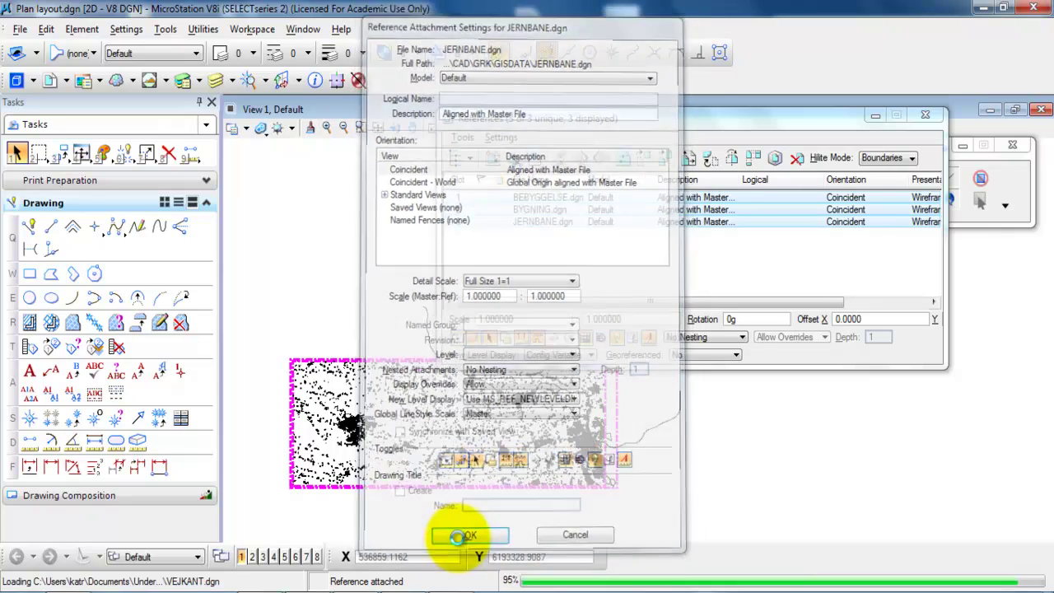
left_click(458, 539)
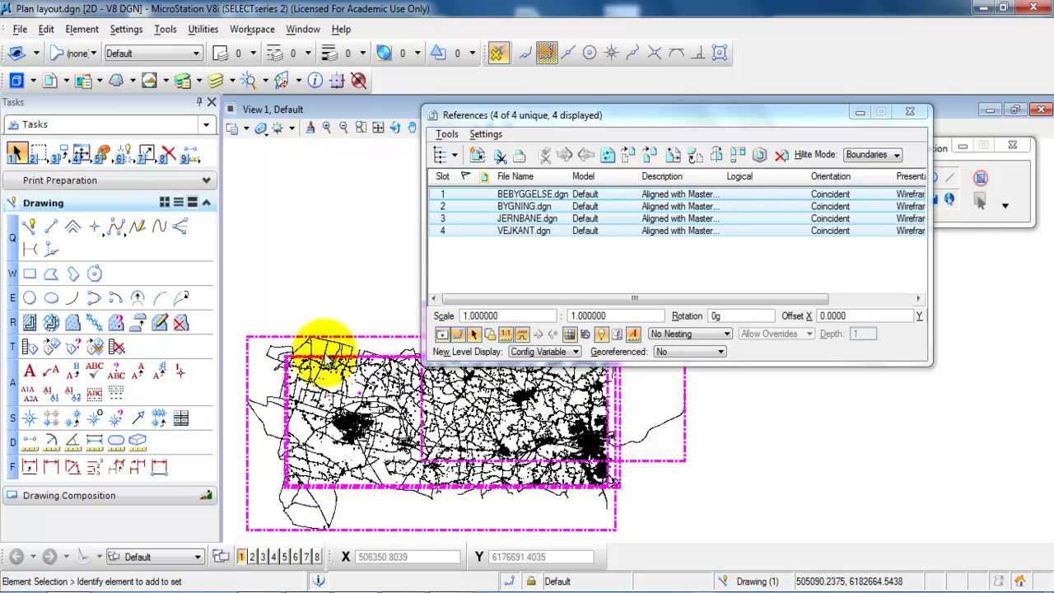
- Measure the map's width from its left edge, about 24748.79 across, then reset the tool
left_click(190, 154)
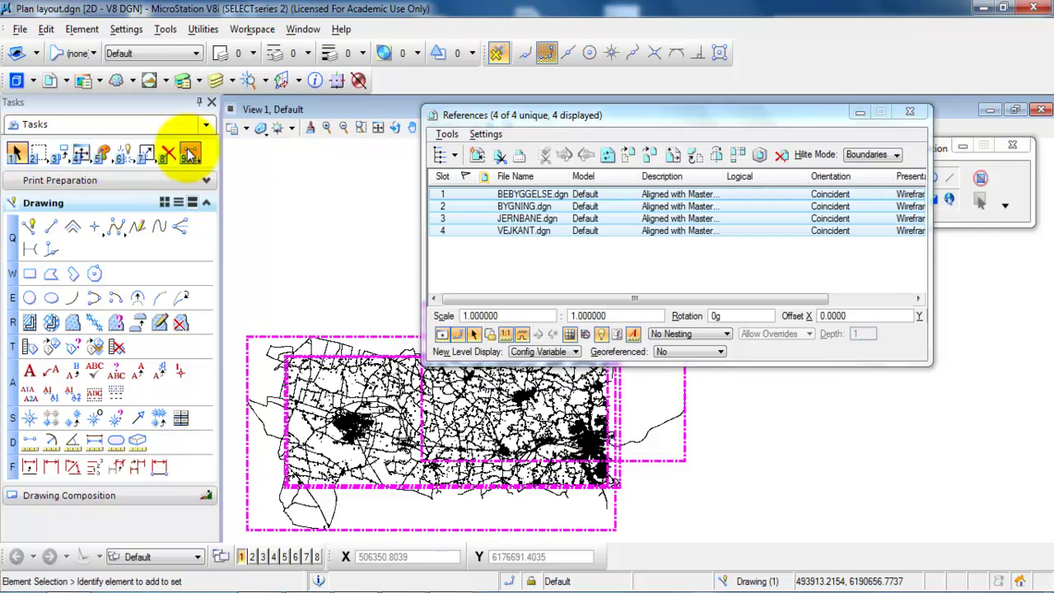
left_click(349, 394)
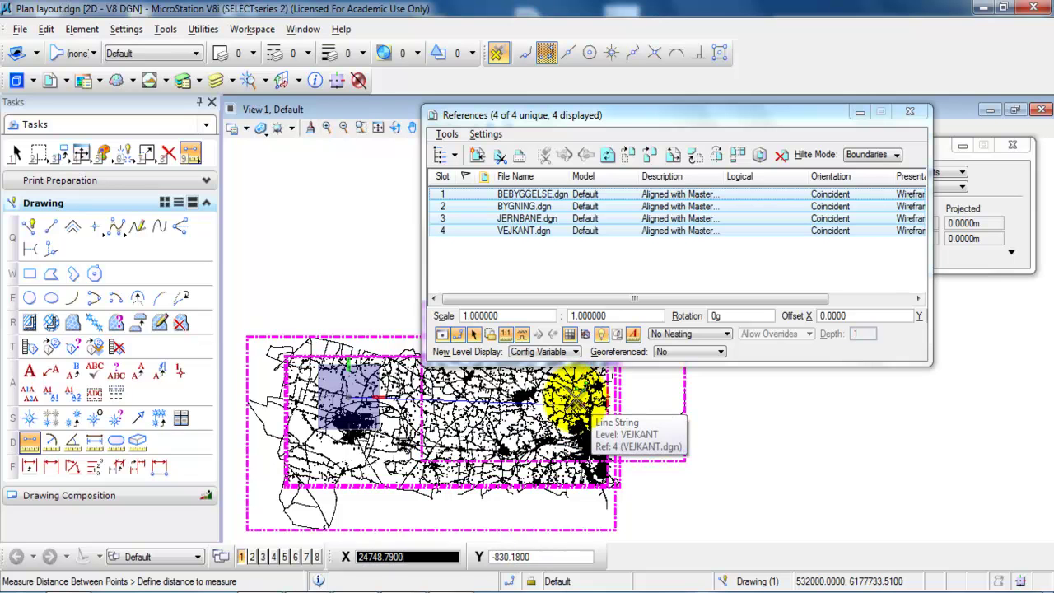
right_click(577, 395)
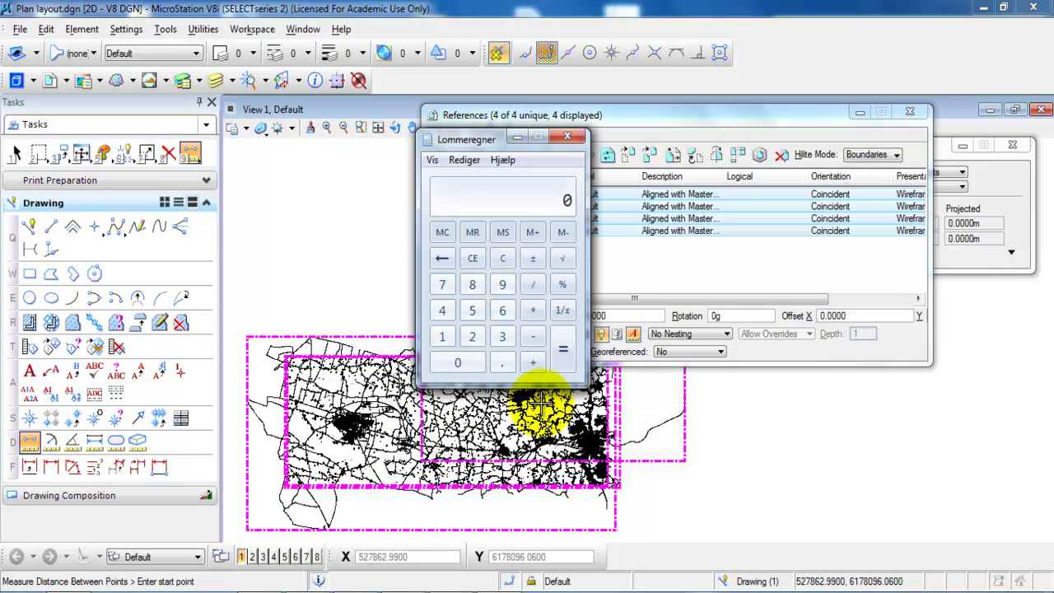
- Calculate 25000 ÷ 20000 = 1,25 in Calculator
left_click(472, 336)
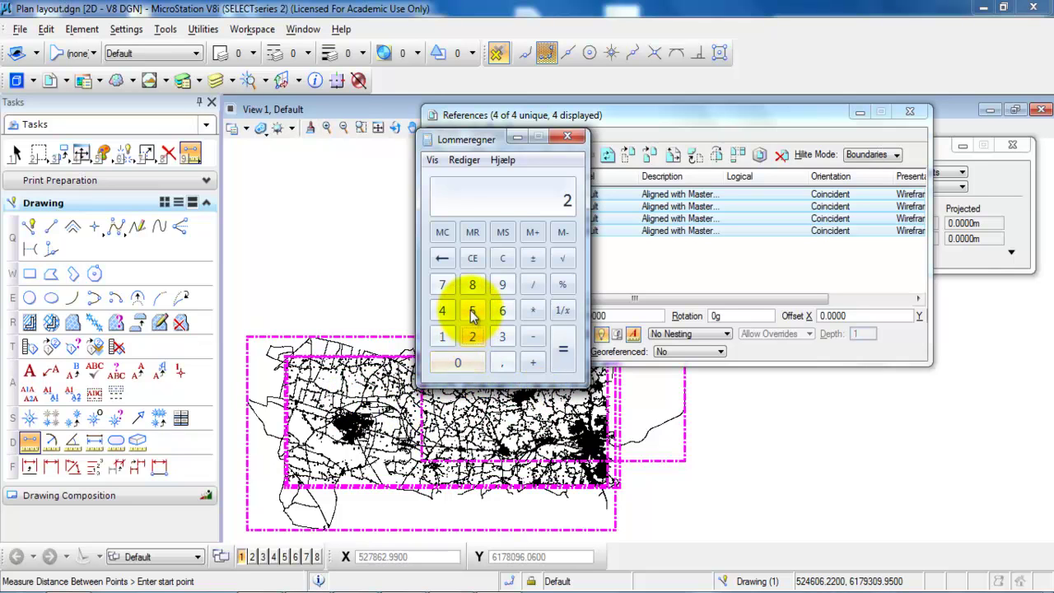
left_click(472, 310)
left_click(458, 362)
left_click(459, 362)
left_click(459, 362)
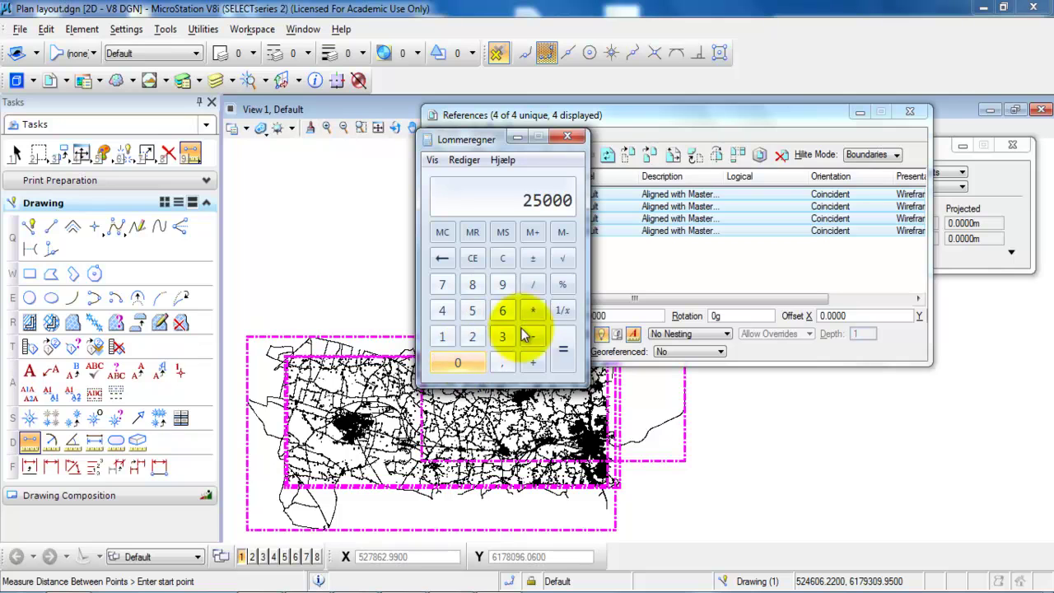
left_click(536, 284)
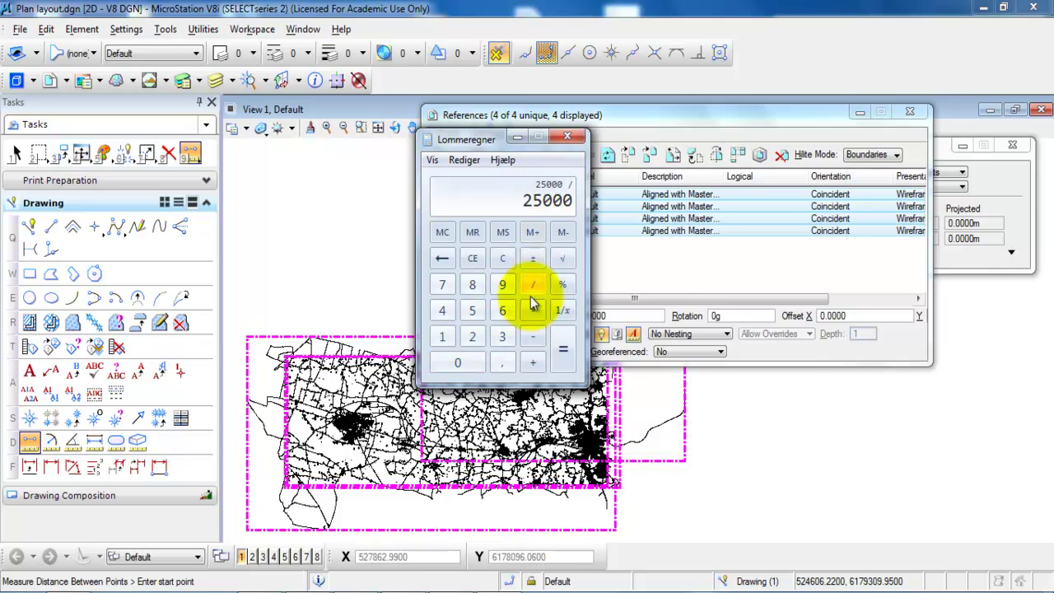
left_click(472, 337)
left_click(458, 362)
left_click(458, 362)
left_click(458, 362)
left_click(458, 362)
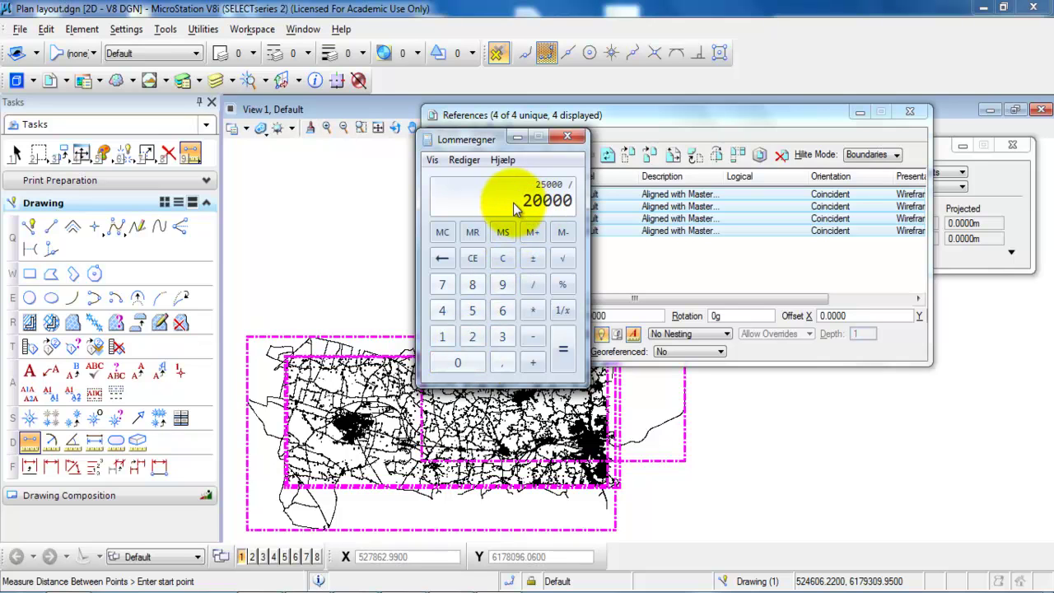
left_click(562, 354)
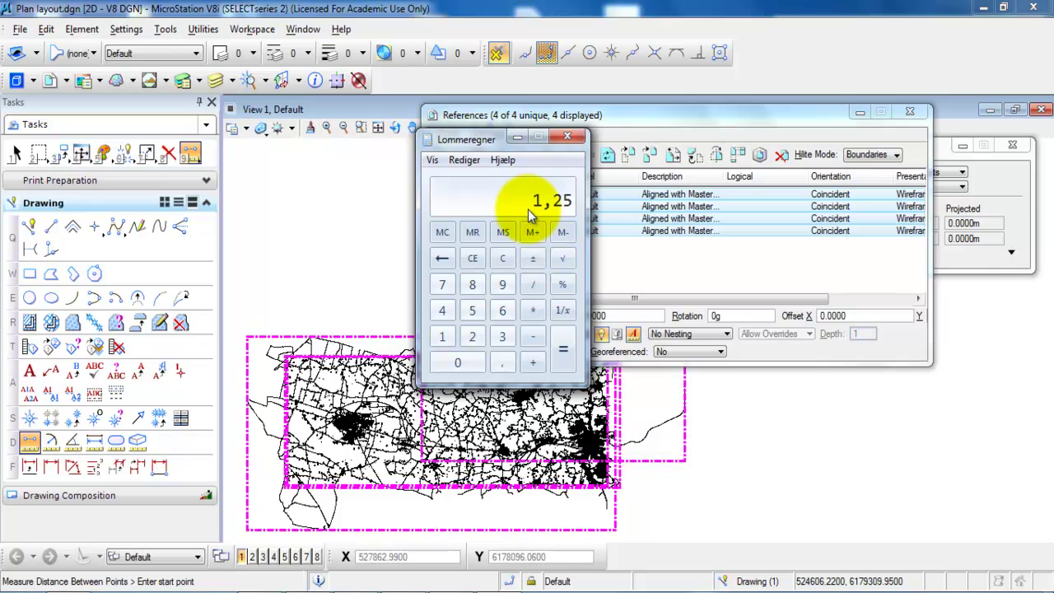
left_click(535, 283)
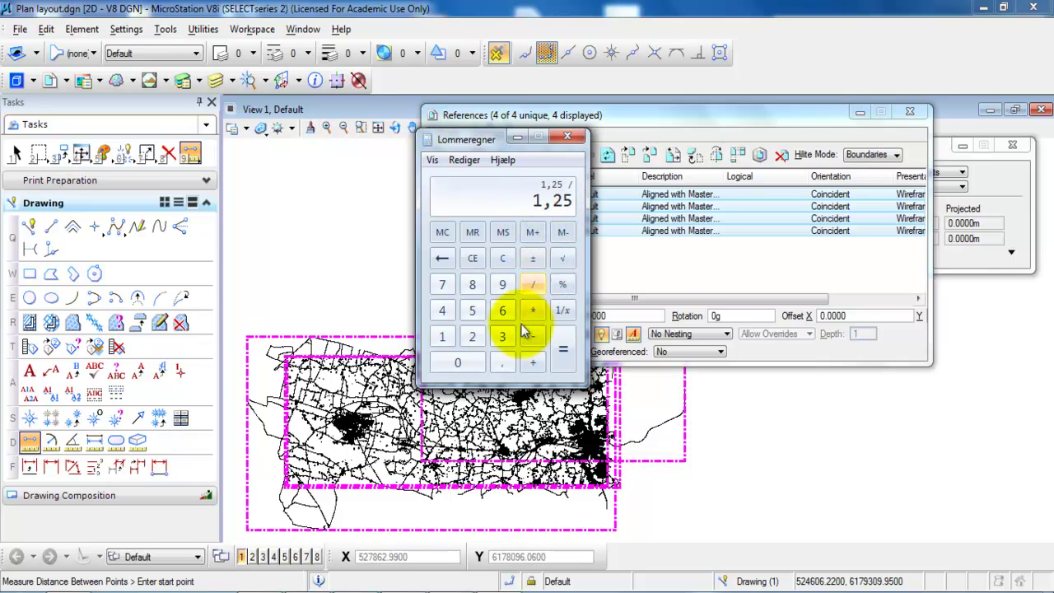
left_click(506, 364)
left_click(474, 335)
left_click(443, 337)
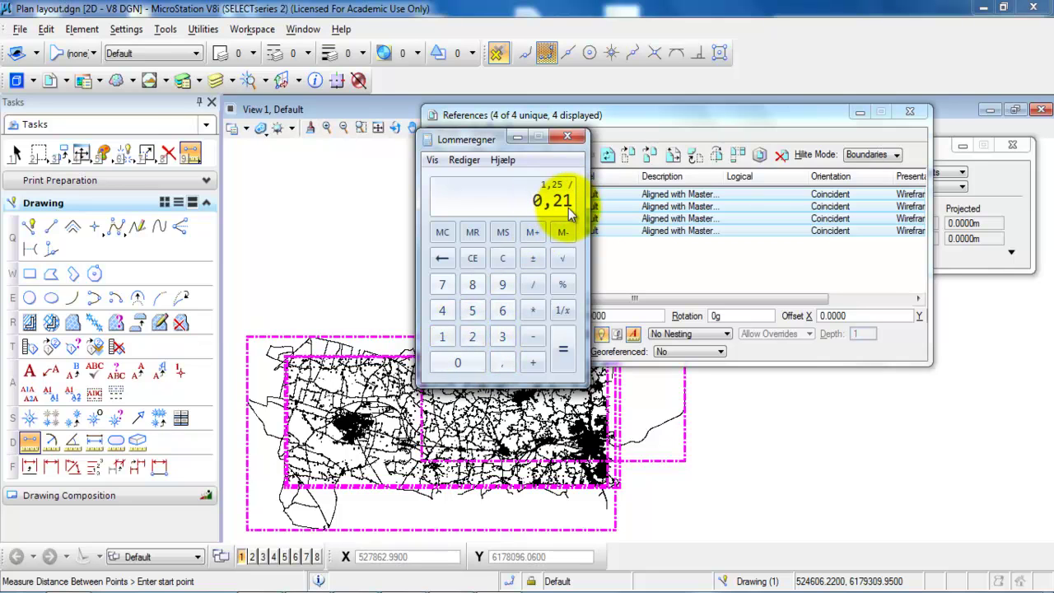
left_click(567, 339)
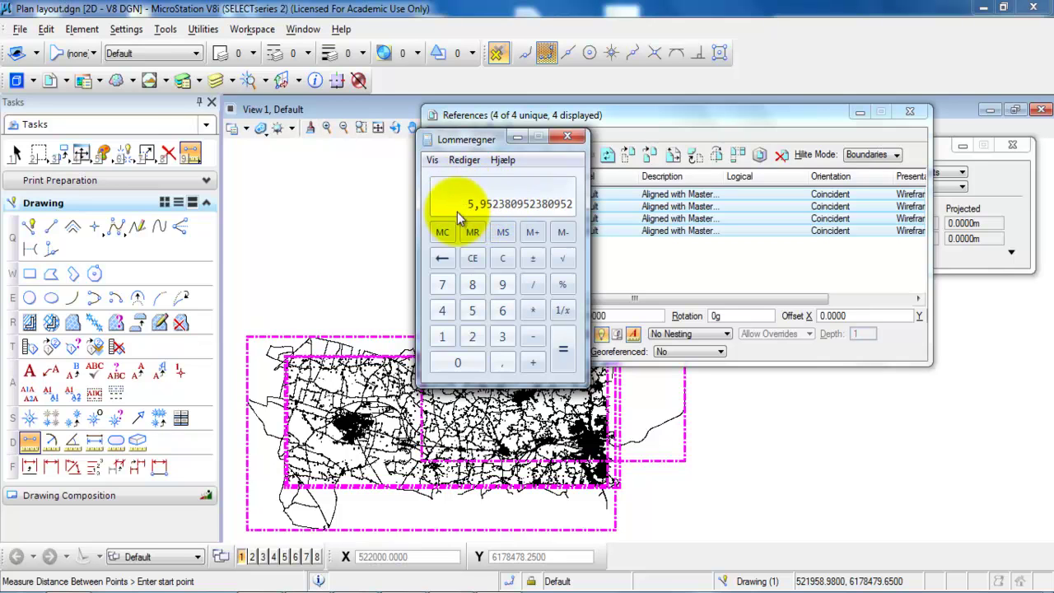
left_click(567, 137)
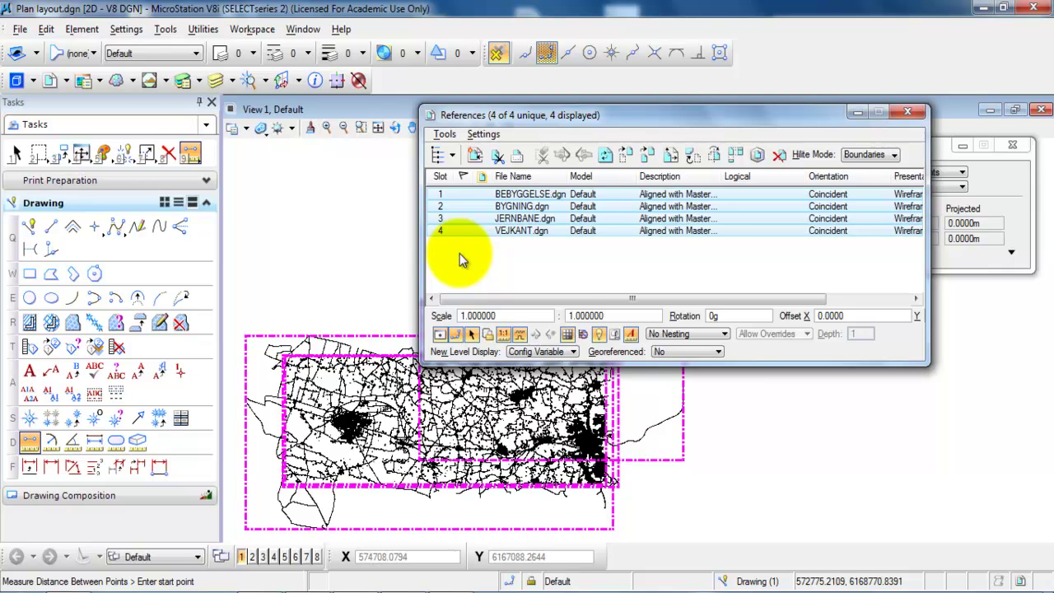
- Start a new attachment and pick NXAFrame_Eng.dgn from the CAD\STD\Layout folder
right_click(470, 242)
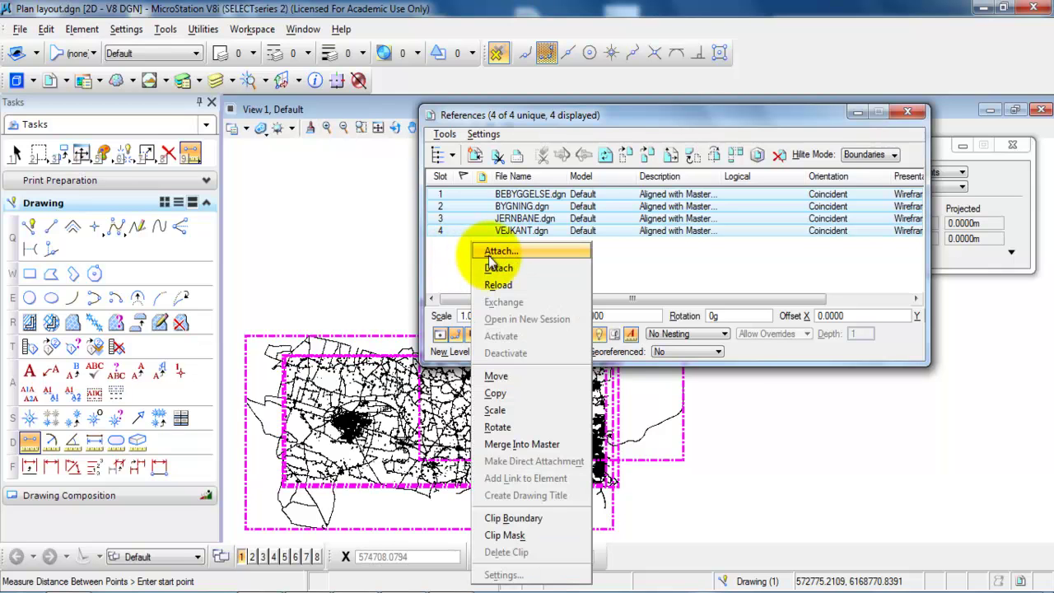
left_click(497, 253)
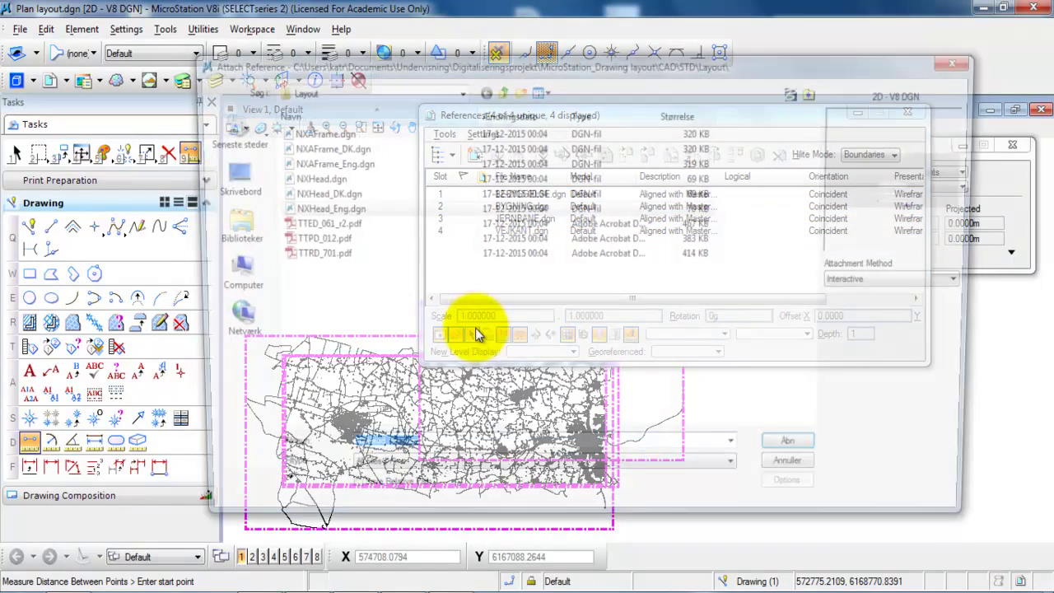
left_click(317, 163)
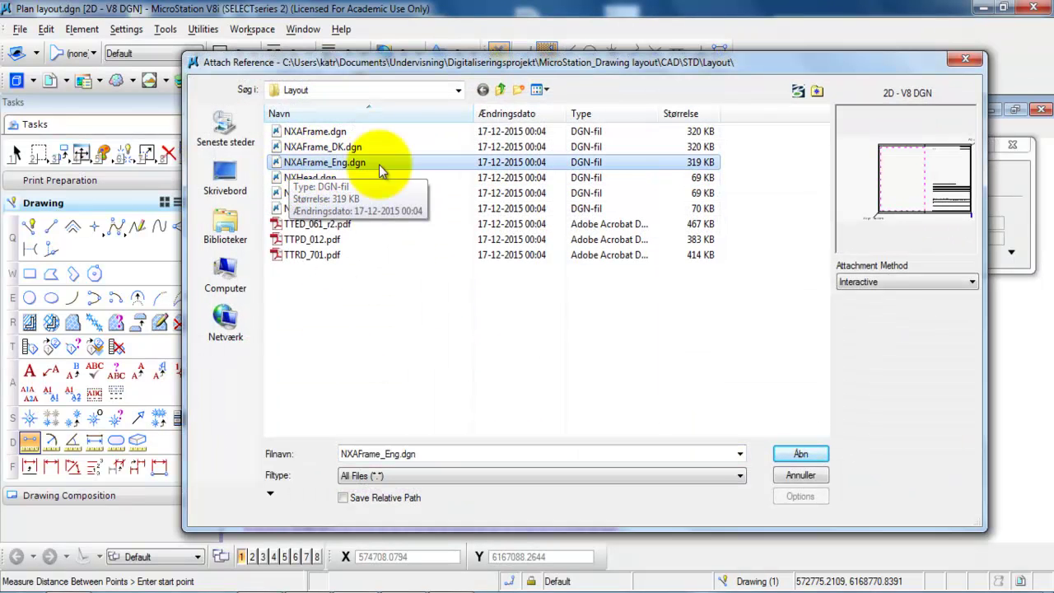
left_click(502, 90)
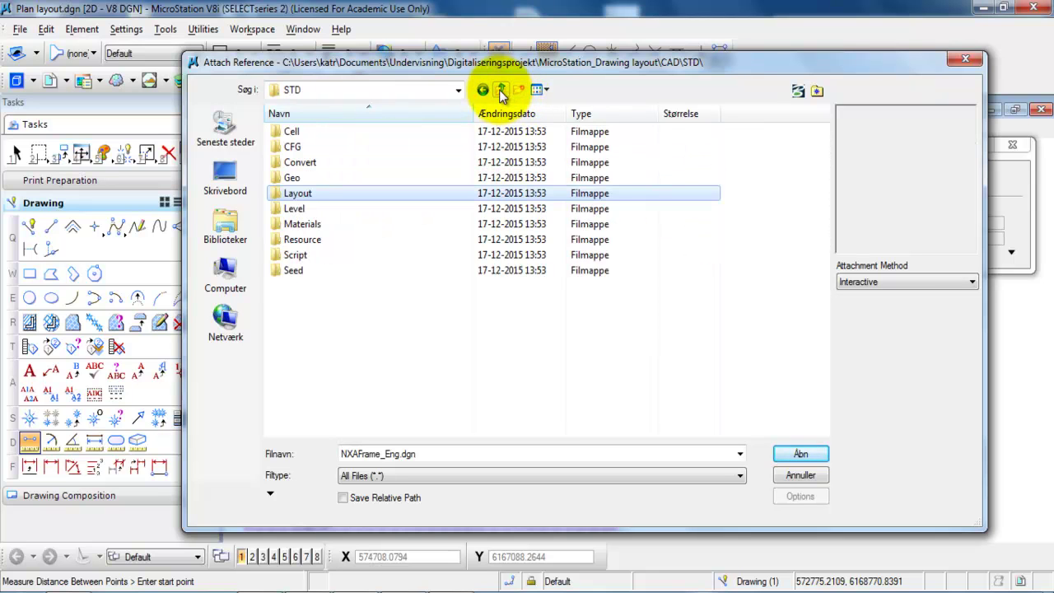
left_click(502, 90)
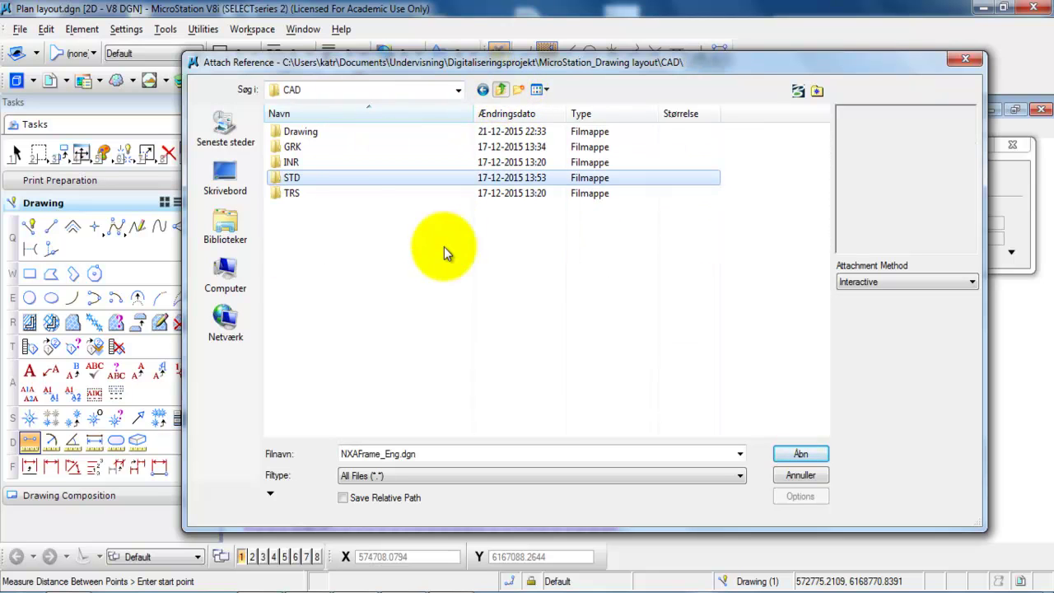
double_click(302, 178)
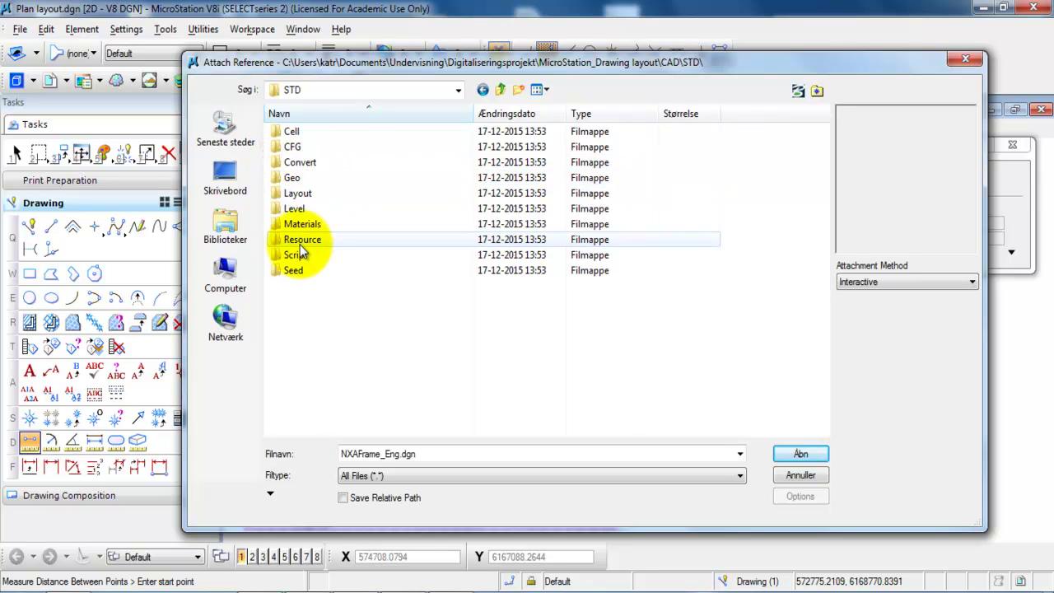
double_click(306, 193)
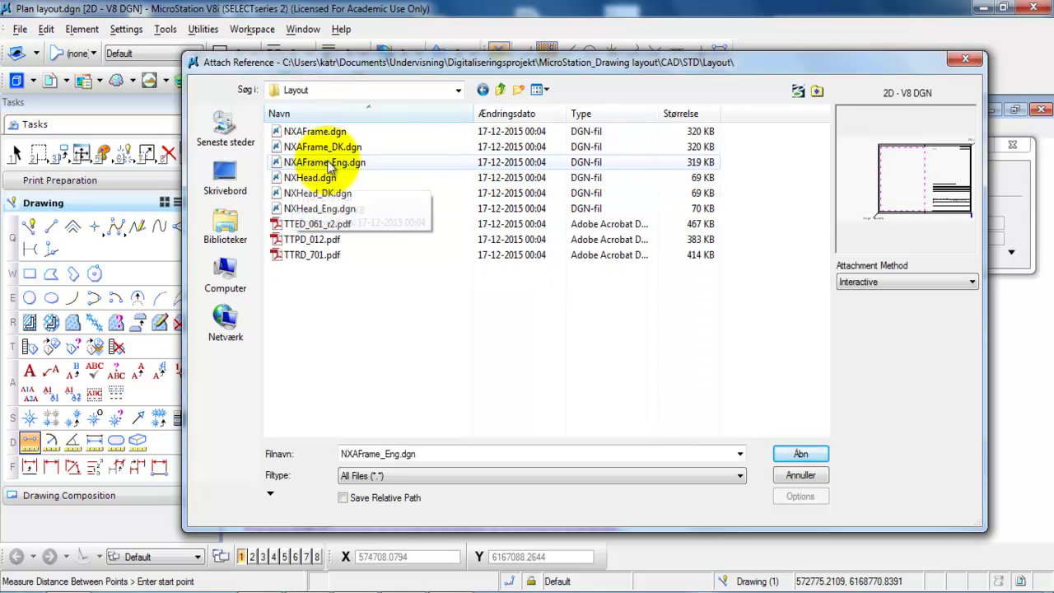
left_click(333, 164)
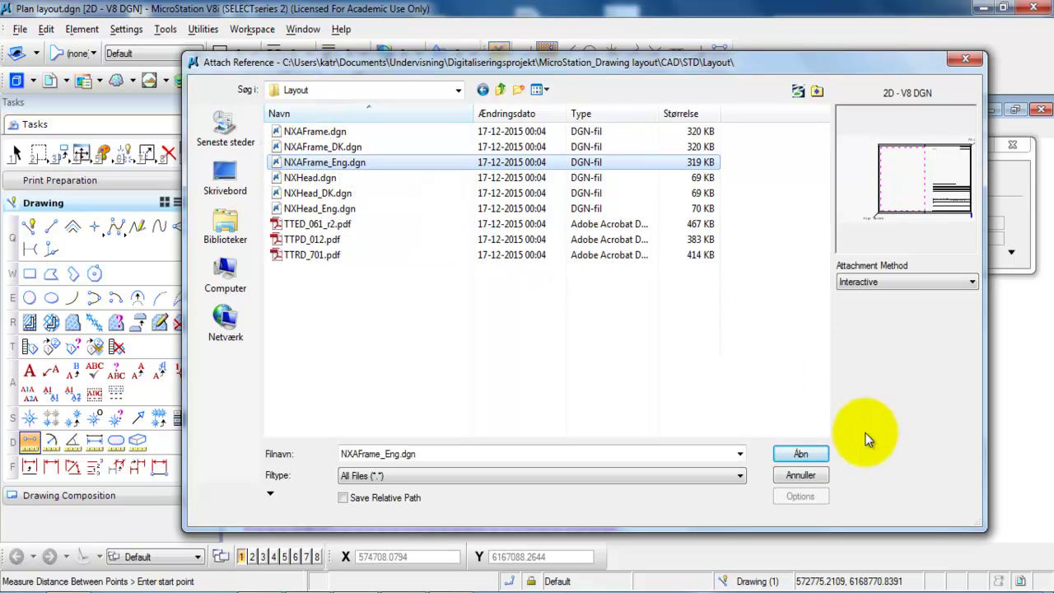
left_click(802, 454)
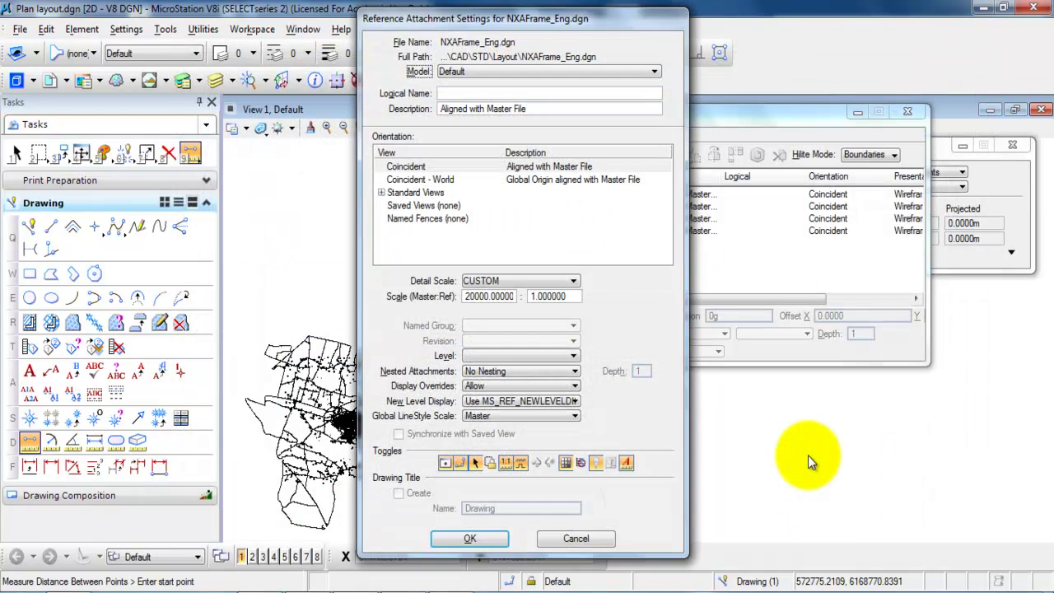
- Choose the 1H x 7B model of NXAFrame_Eng.dgn and attach it at 20000:1
left_click(457, 72)
scroll(483, 219, "up", 20)
scroll(483, 219, "up", 1)
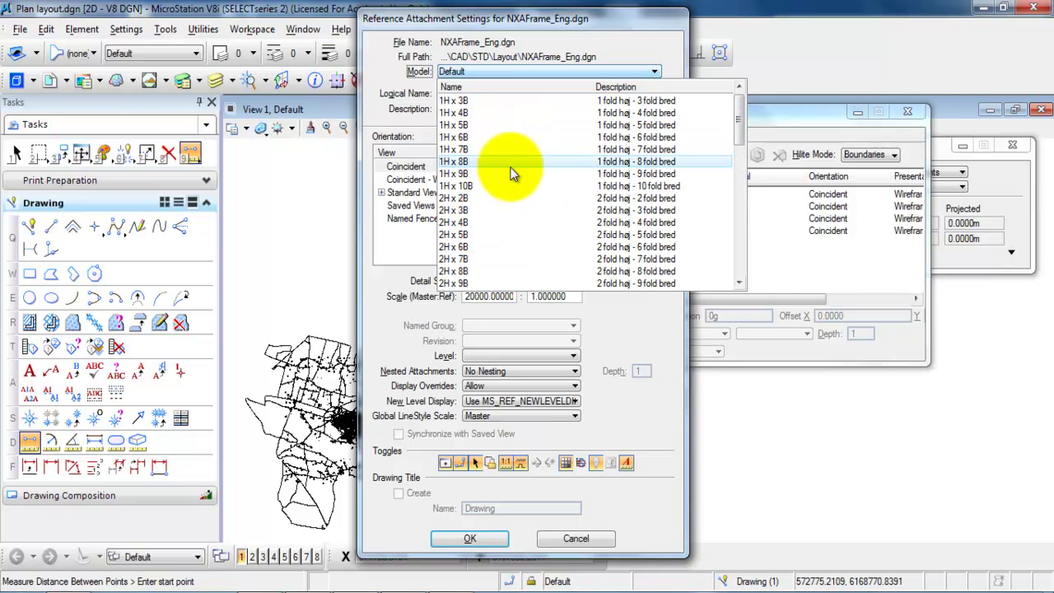
left_click(460, 151)
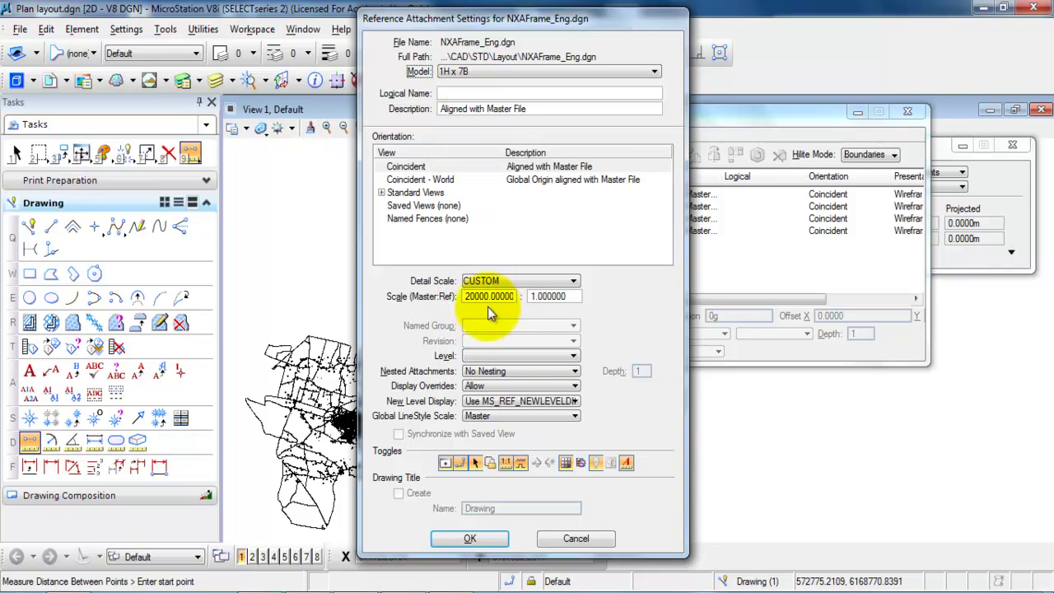
left_click(479, 537)
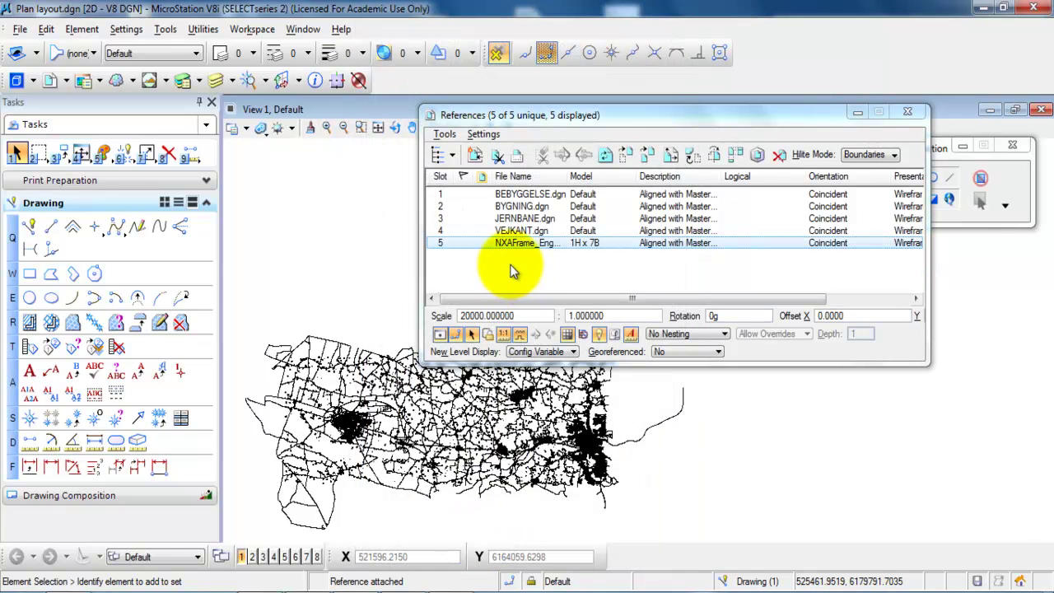
- Attach the NXHead_Eng.dgn title head as reference 6 at 20000:1, coincident
right_click(515, 268)
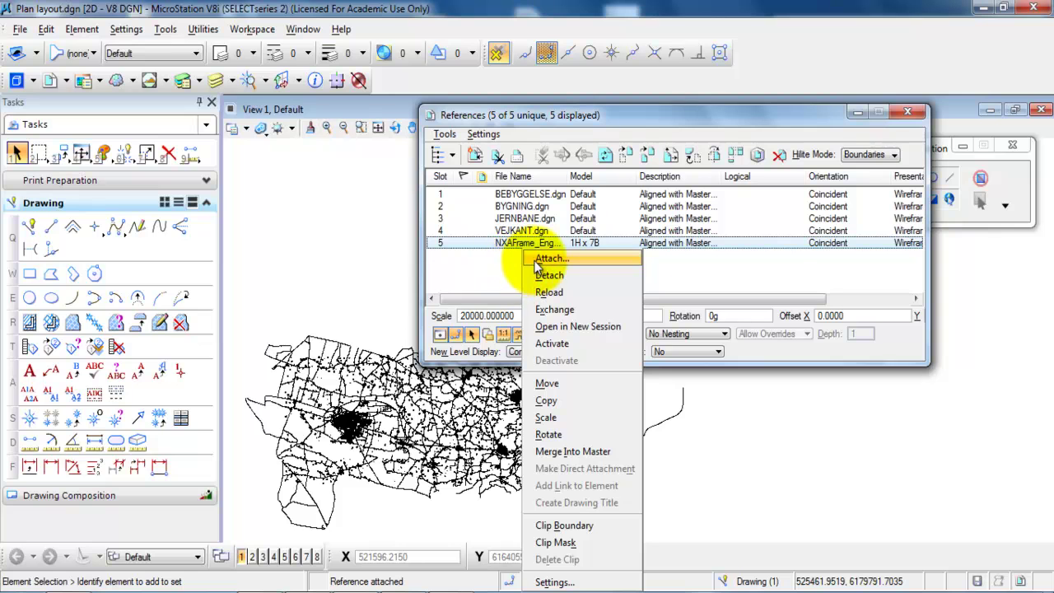
left_click(536, 260)
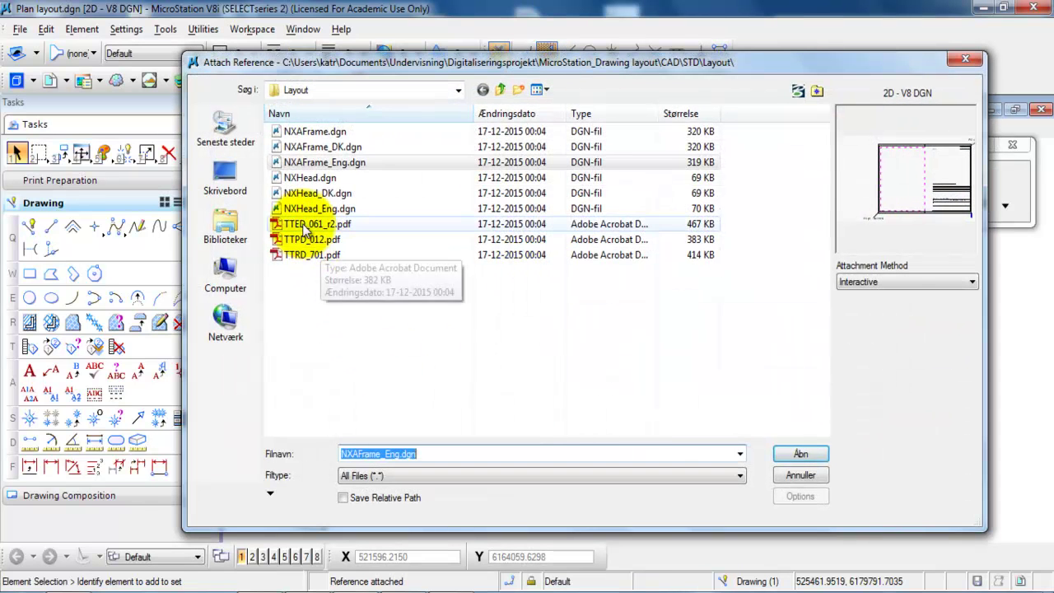
left_click(294, 208)
left_click(788, 453)
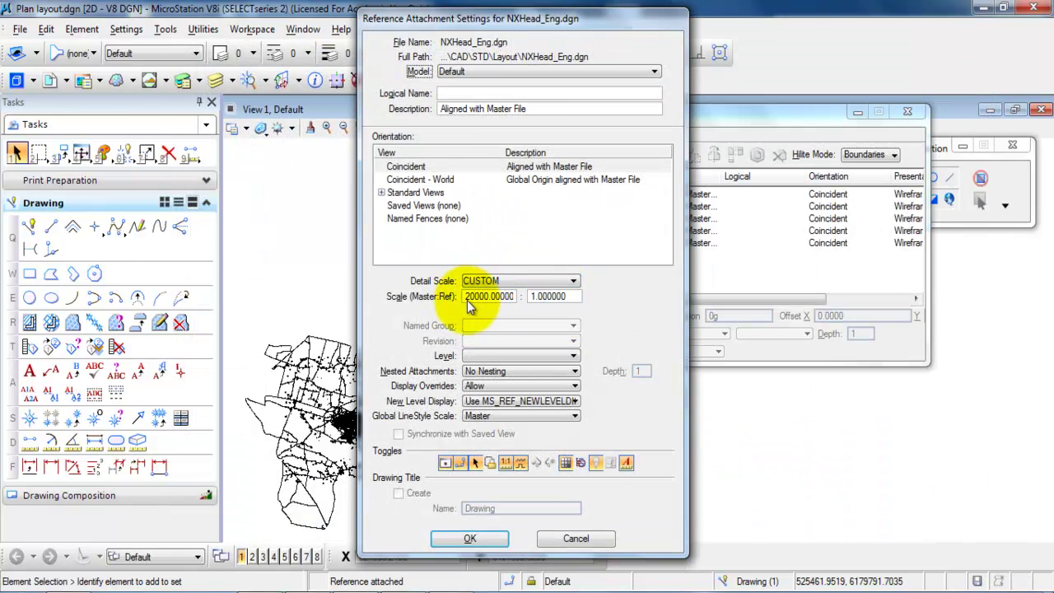
left_click(487, 538)
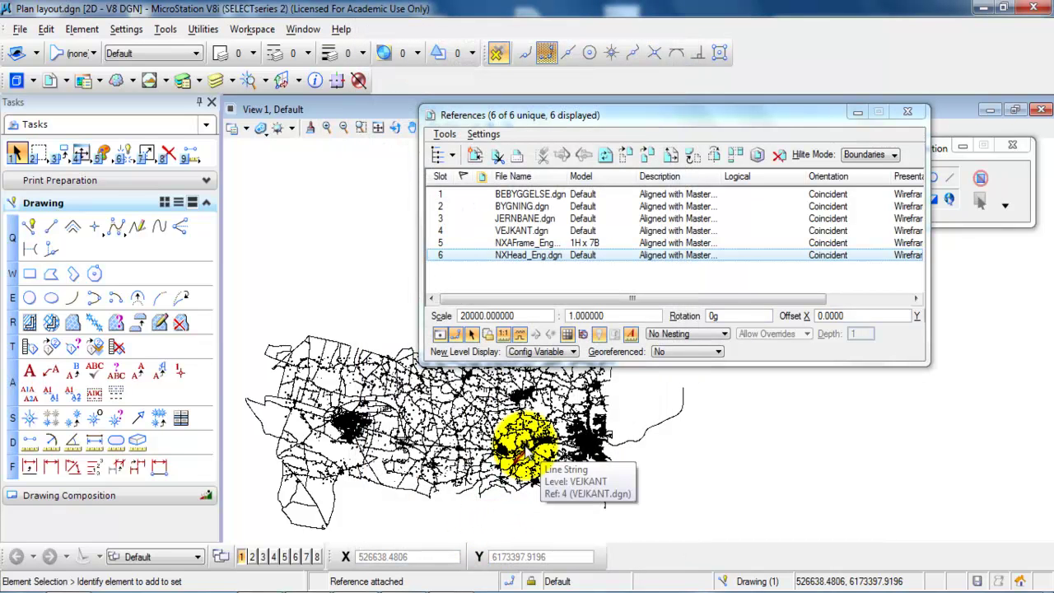
- Fit the view and select the frame and title head references in rows 5 and 6
left_click(378, 129)
left_click_drag(556, 118, 648, 188)
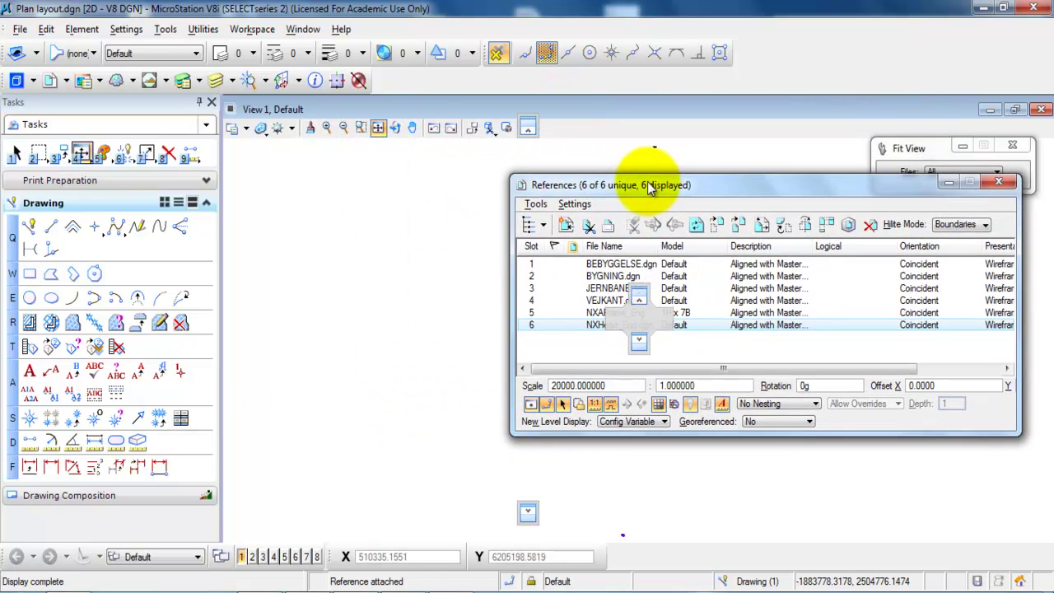
left_click(593, 313, "ctrl")
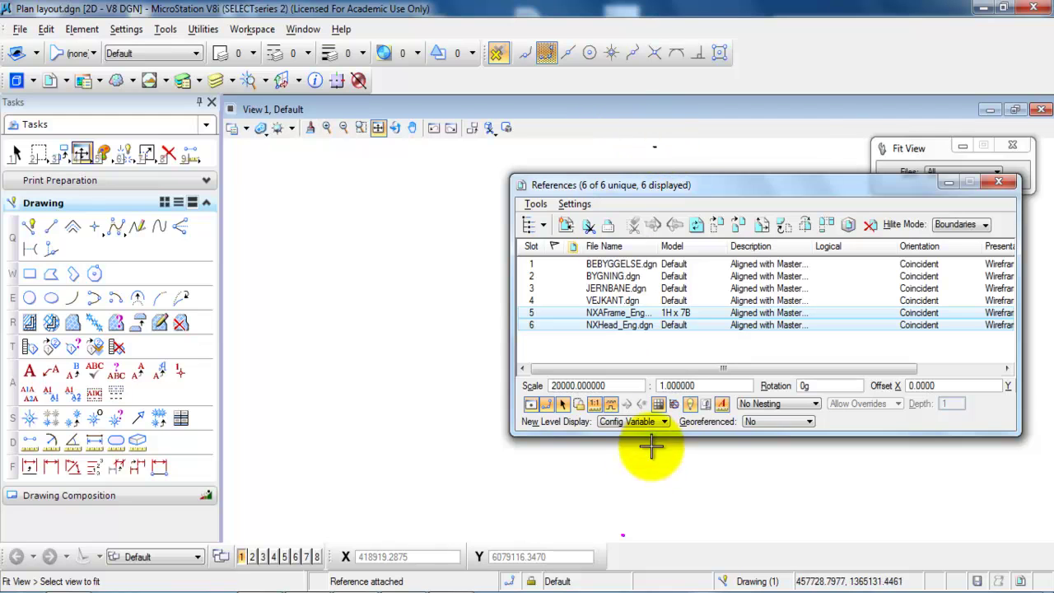
left_click(568, 323, "ctrl")
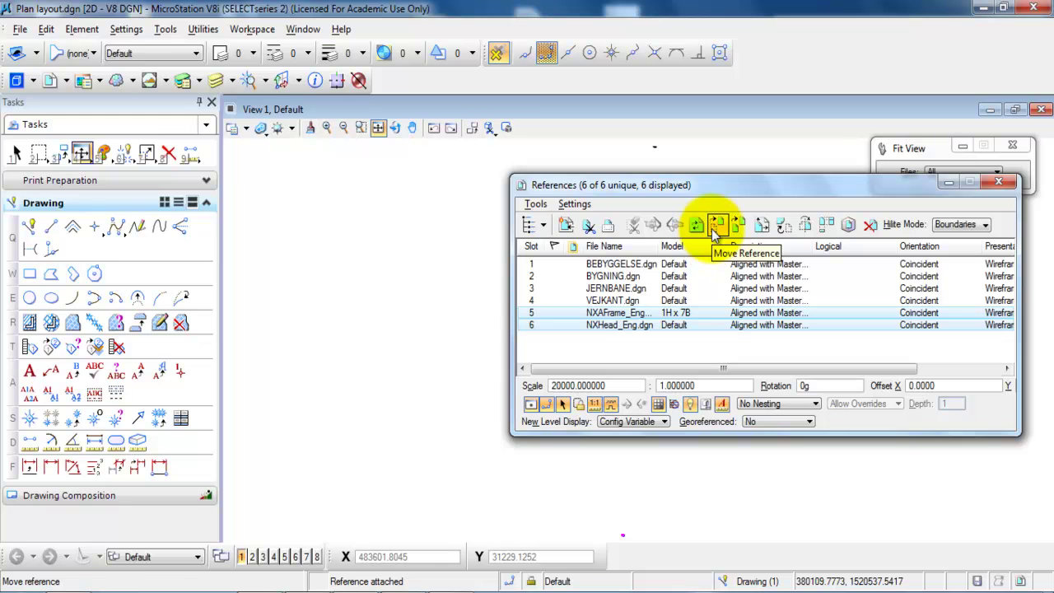
- Move both references from a point on the frame to a spot over the GIS map
left_click(717, 225)
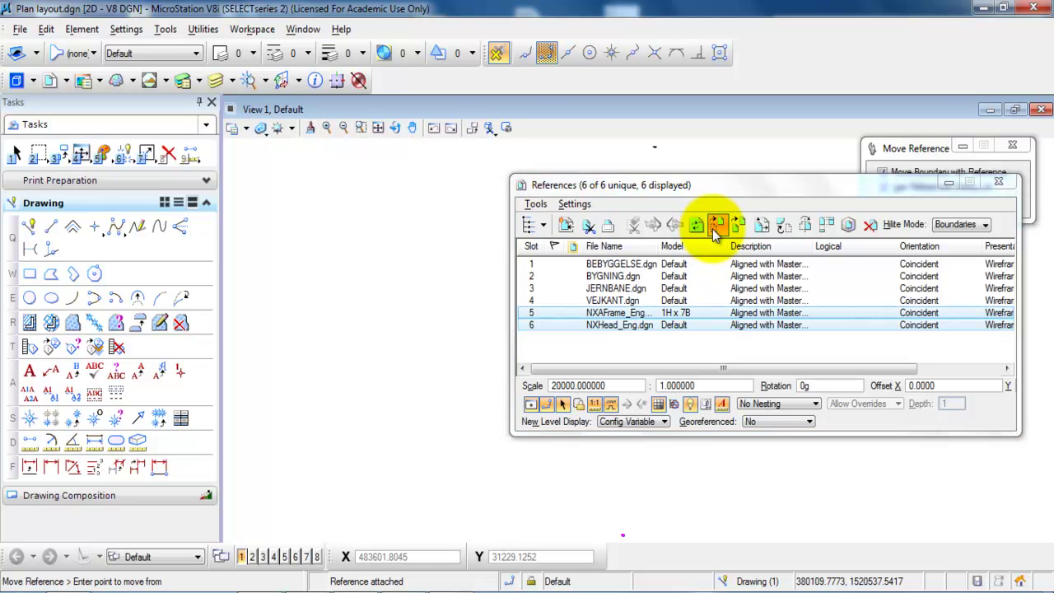
left_click(625, 528)
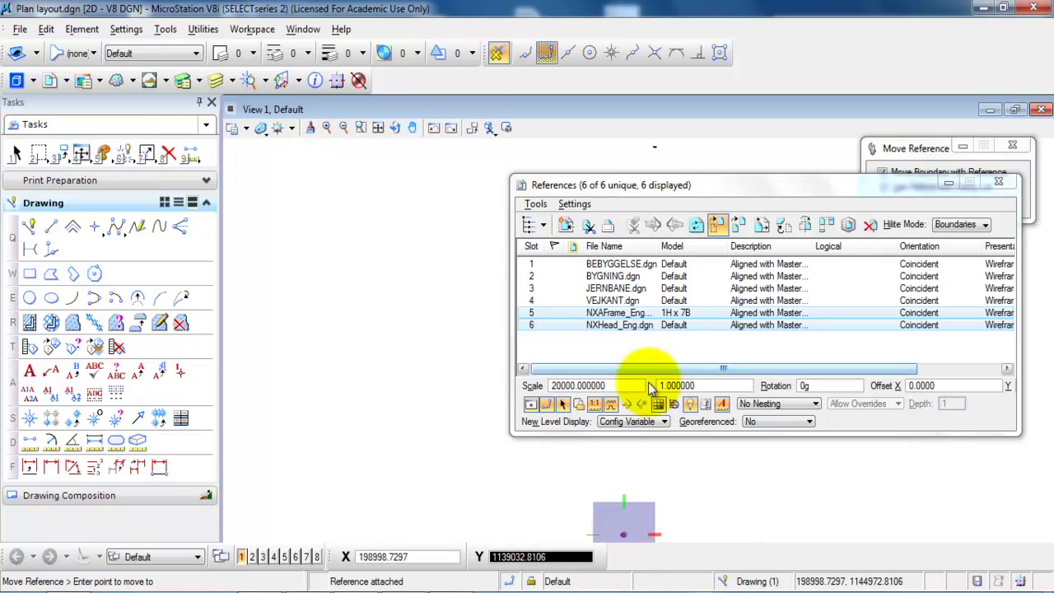
left_click(653, 154)
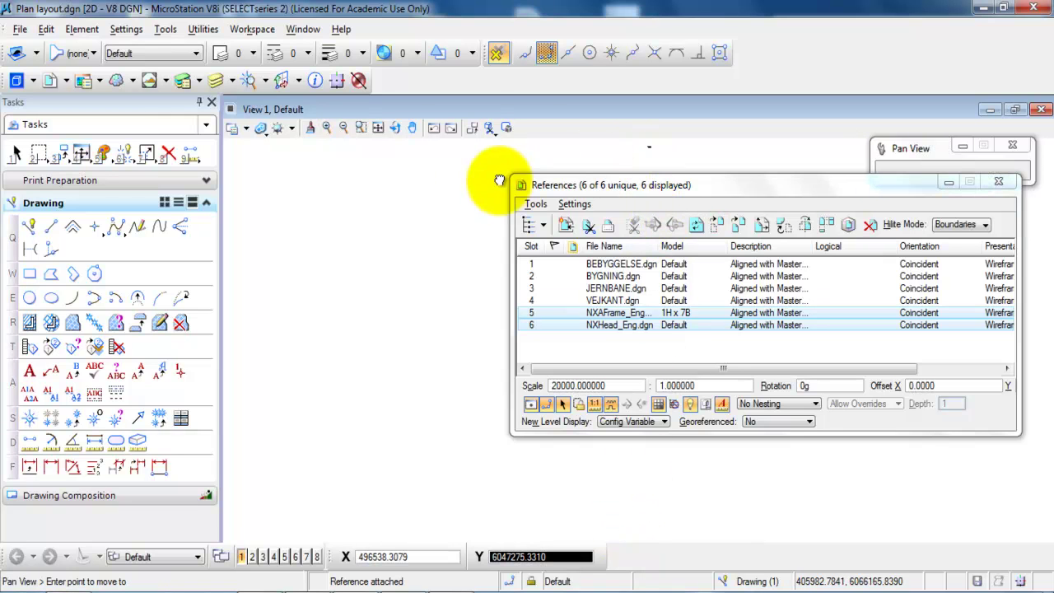
left_click(393, 247)
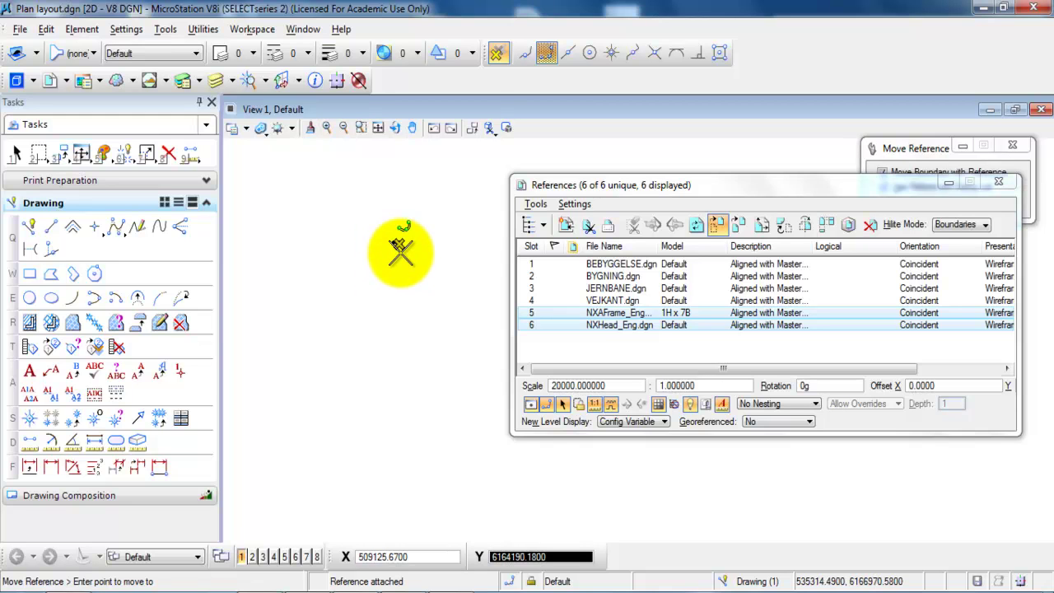
scroll(392, 246, "up", 3)
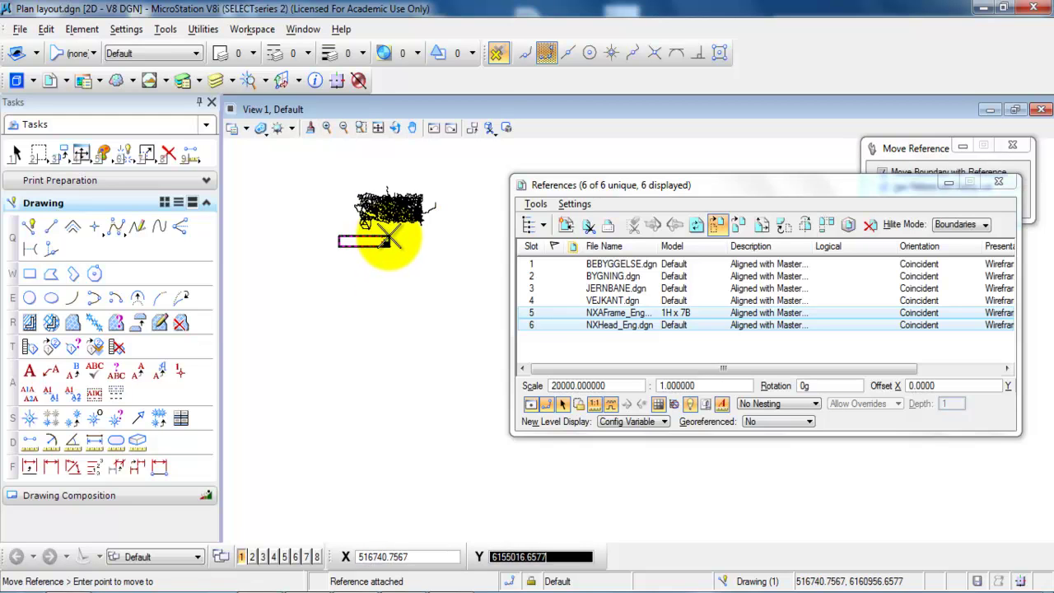
scroll(412, 228, "up", 3)
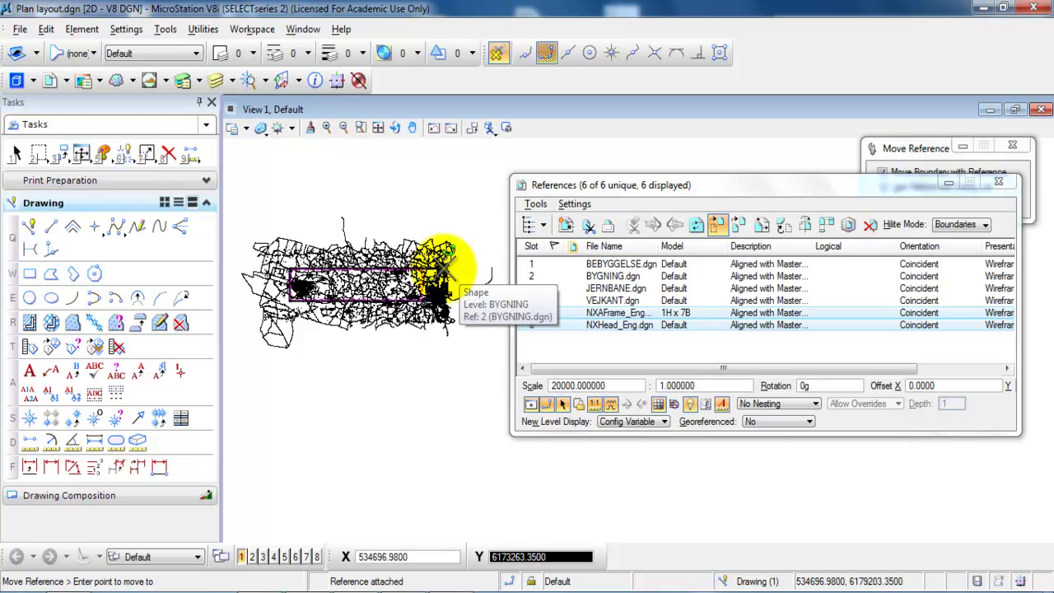
left_click(442, 266)
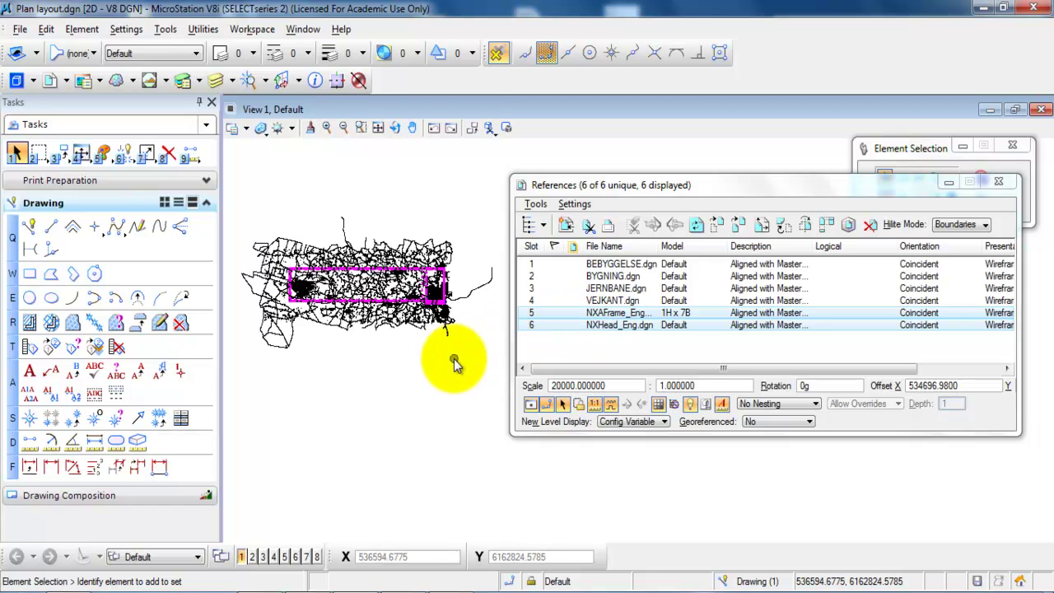
- Merge the NXAFrame_Eng and NXHead_Eng references into the active model and confirm the alert
right_click(558, 330)
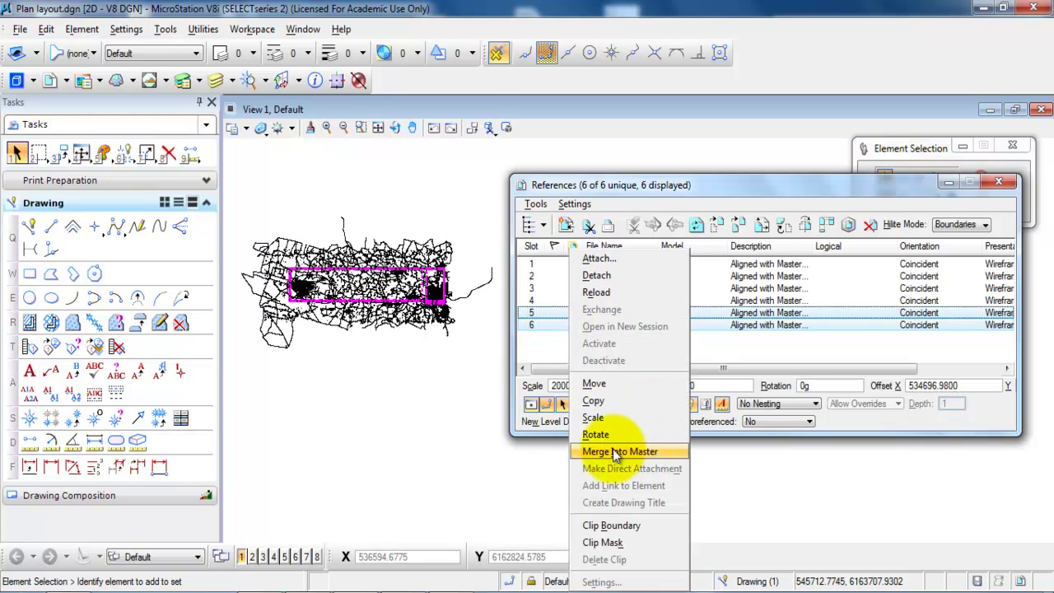
left_click(651, 451)
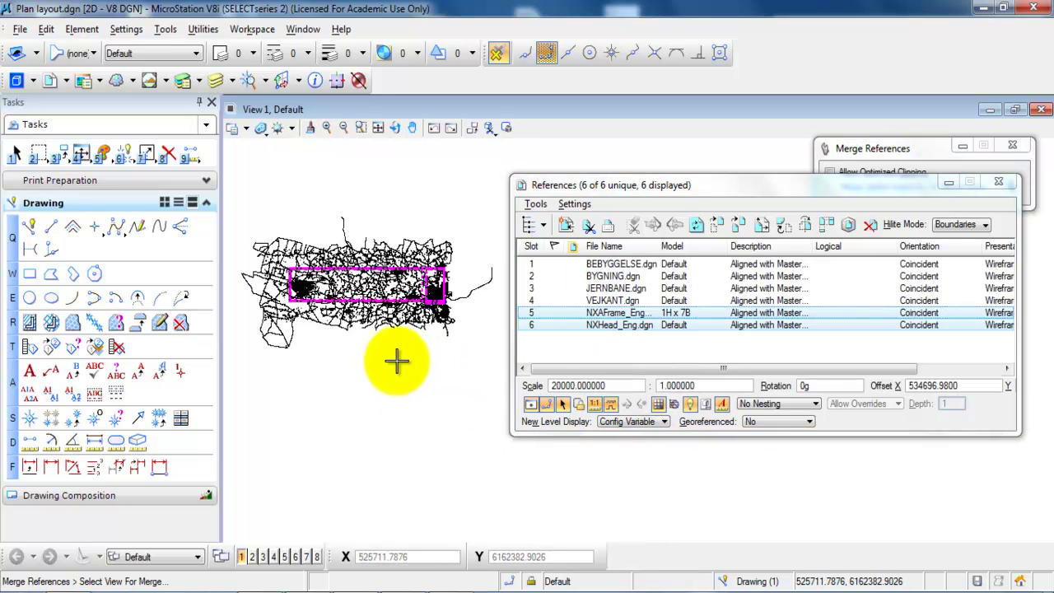
left_click(397, 361)
left_click(473, 274)
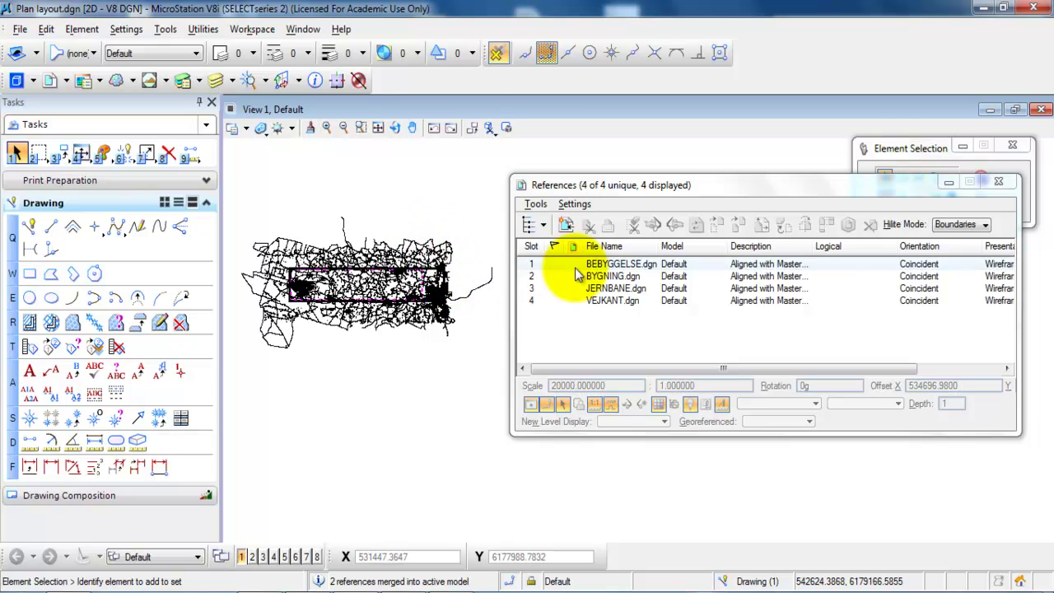
- Select all four GIS references and clip them to the frame's Klip shape using the Element method
left_click(652, 301)
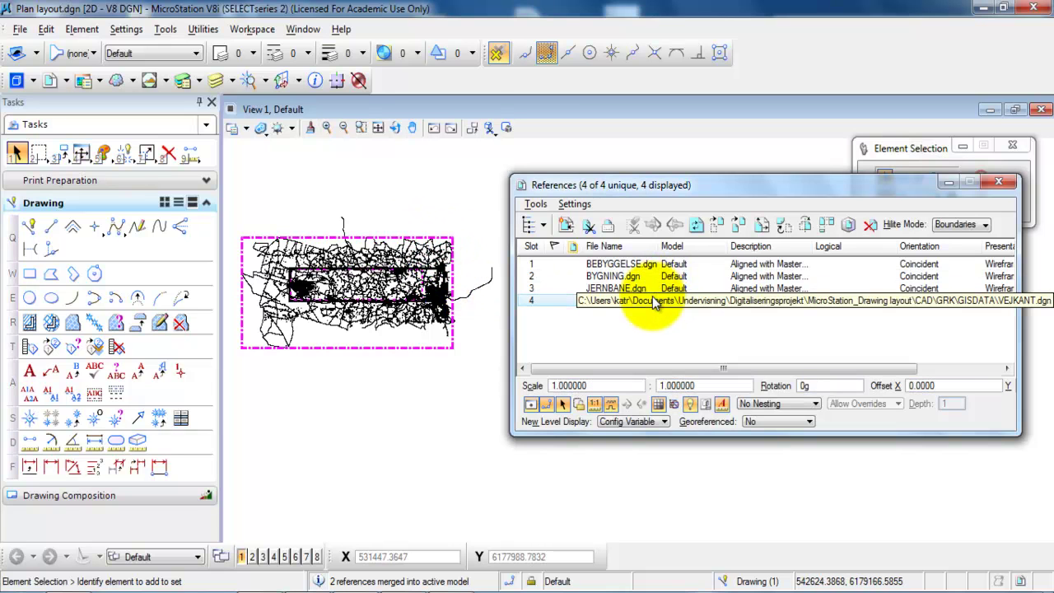
key("ctrl+a")
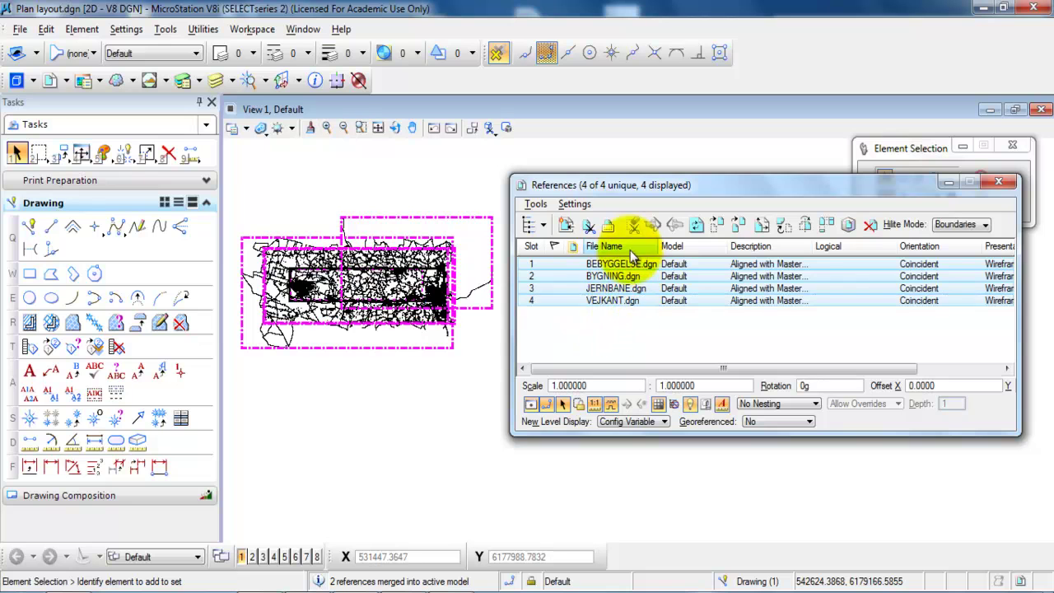
left_click(588, 226)
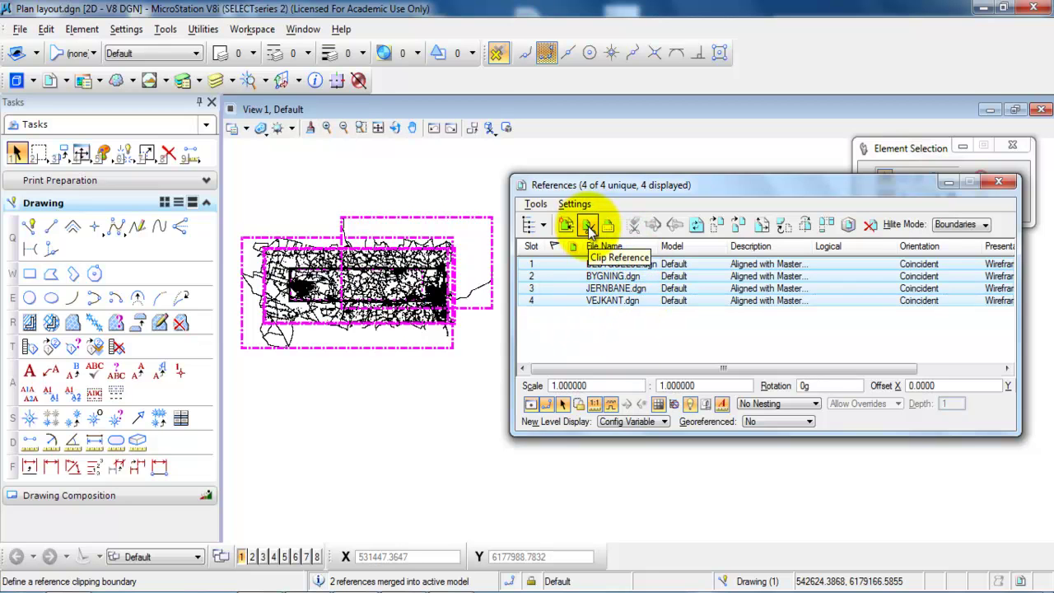
left_click(588, 226)
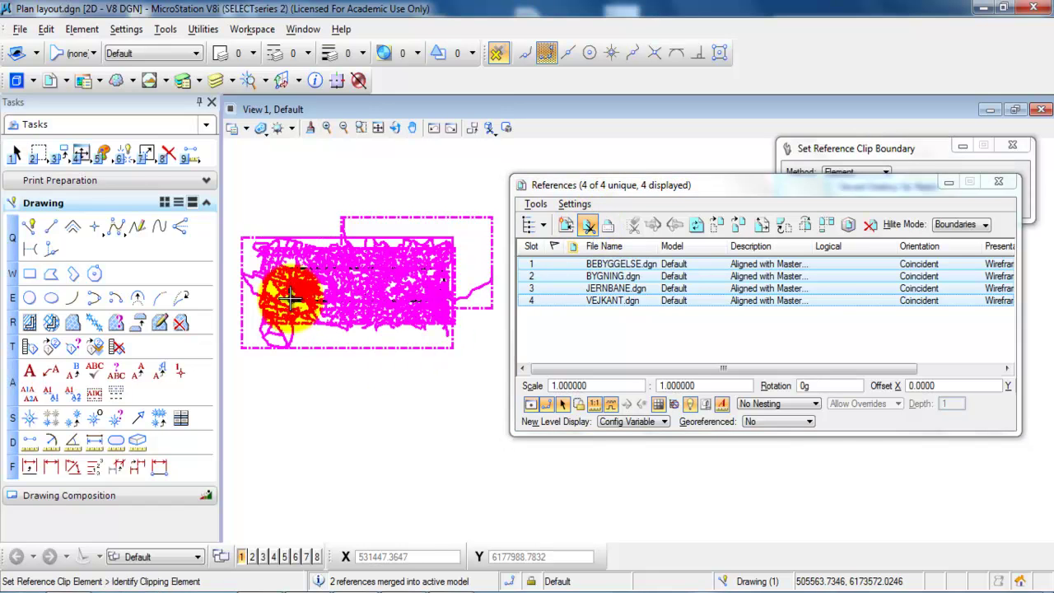
scroll(290, 300, "up", 6)
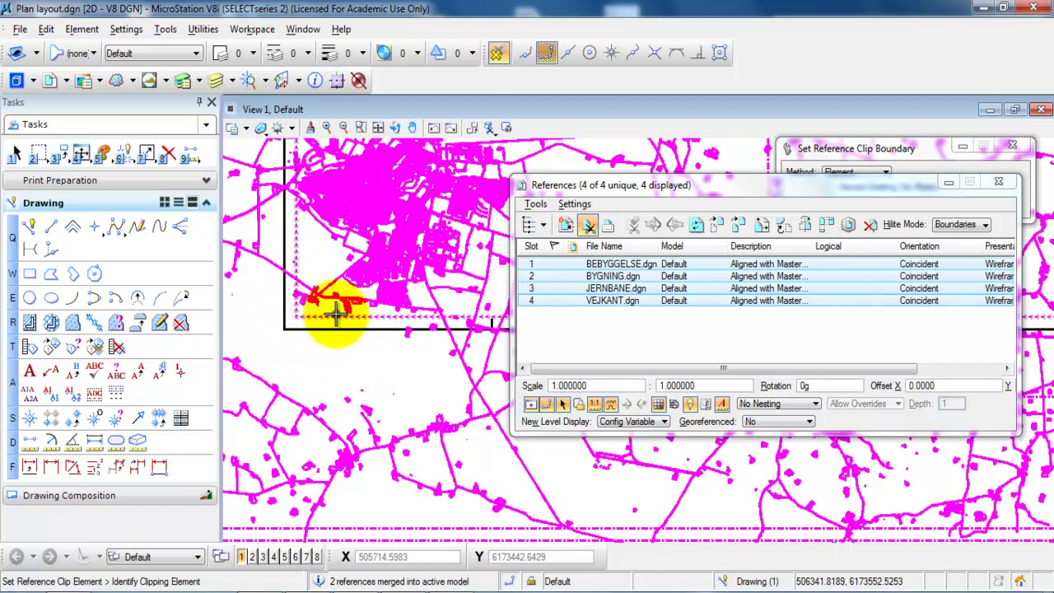
left_click(295, 239)
left_click(295, 238)
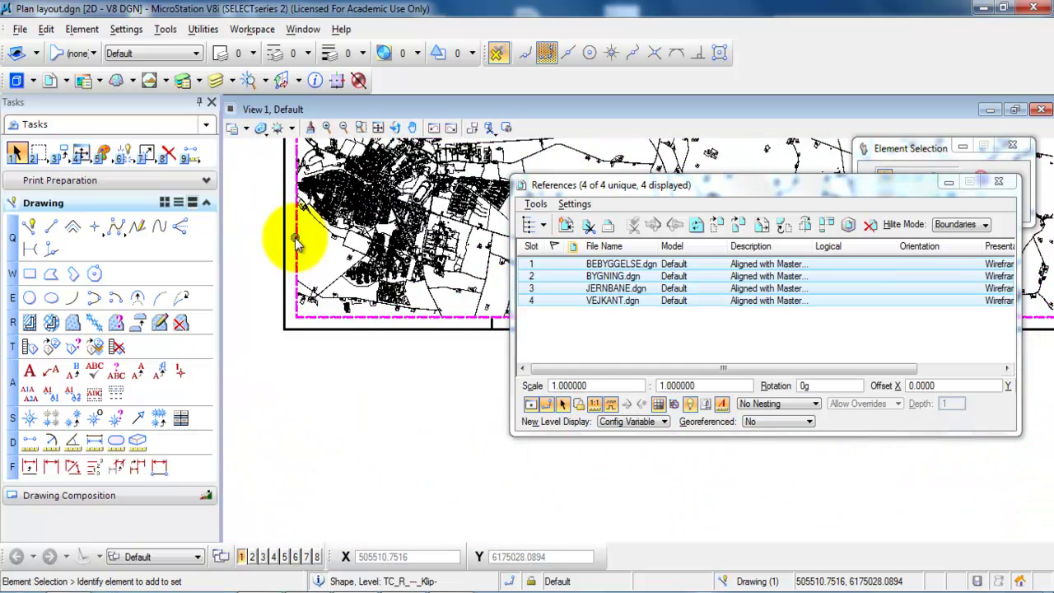
middle_click_drag(295, 403, 266, 388)
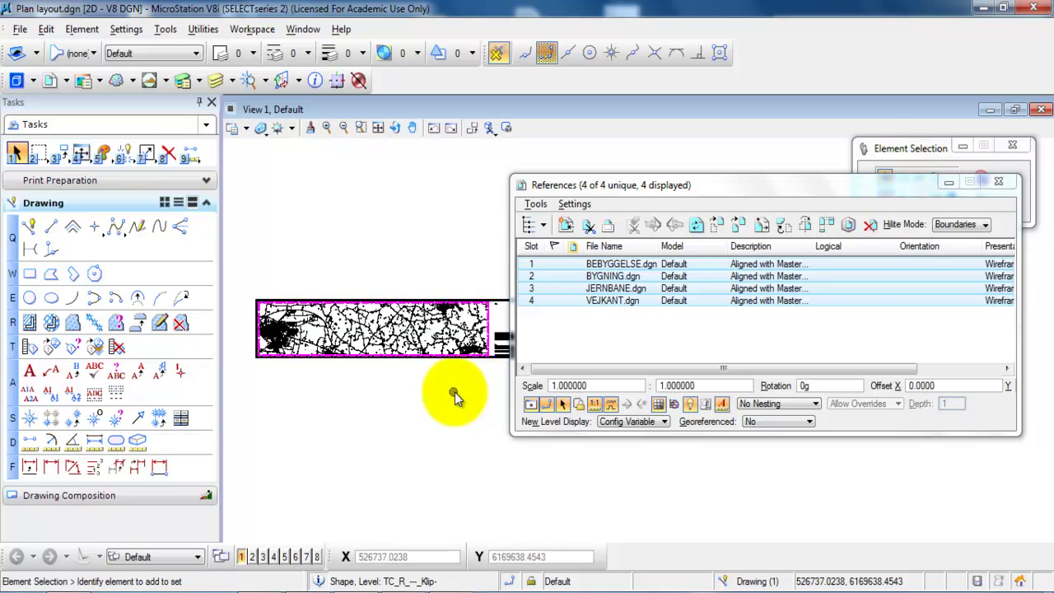